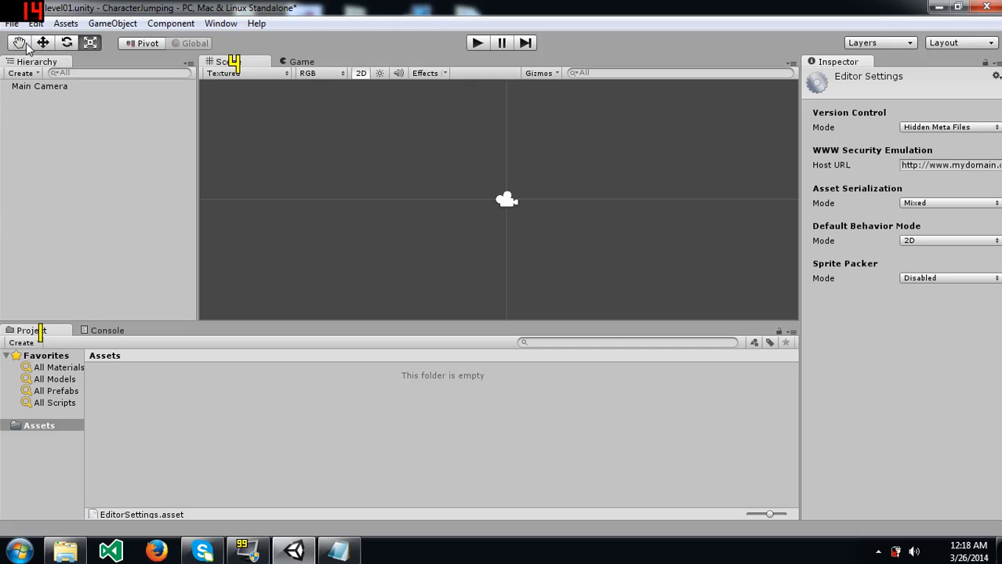
Start a new project and choose the folder D:\Unity Projects\Tutorials\DemkeysIntro as its location.
{"action": "left_click", "coordinate": [15, 24]}
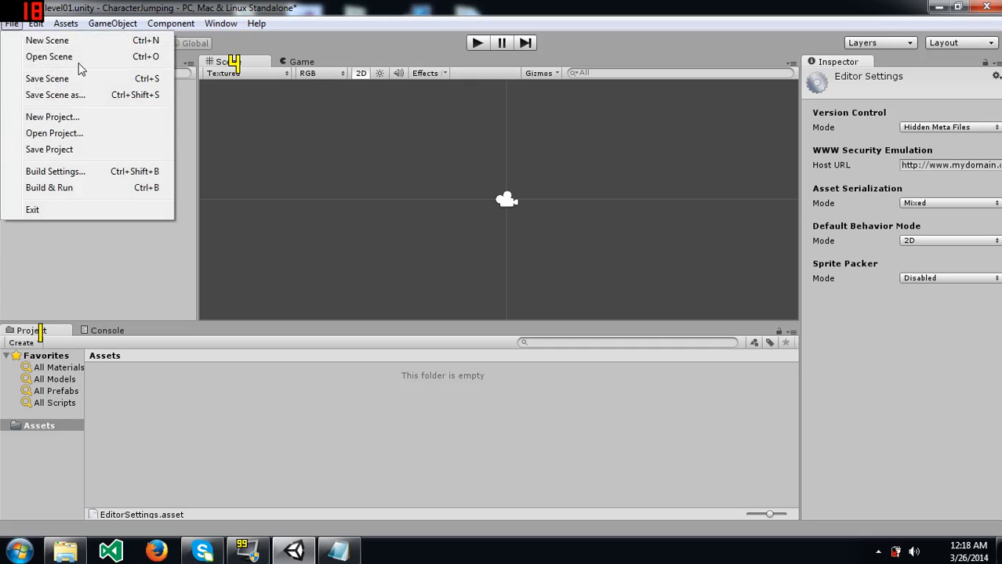
{"action": "left_click", "coordinate": [126, 116]}
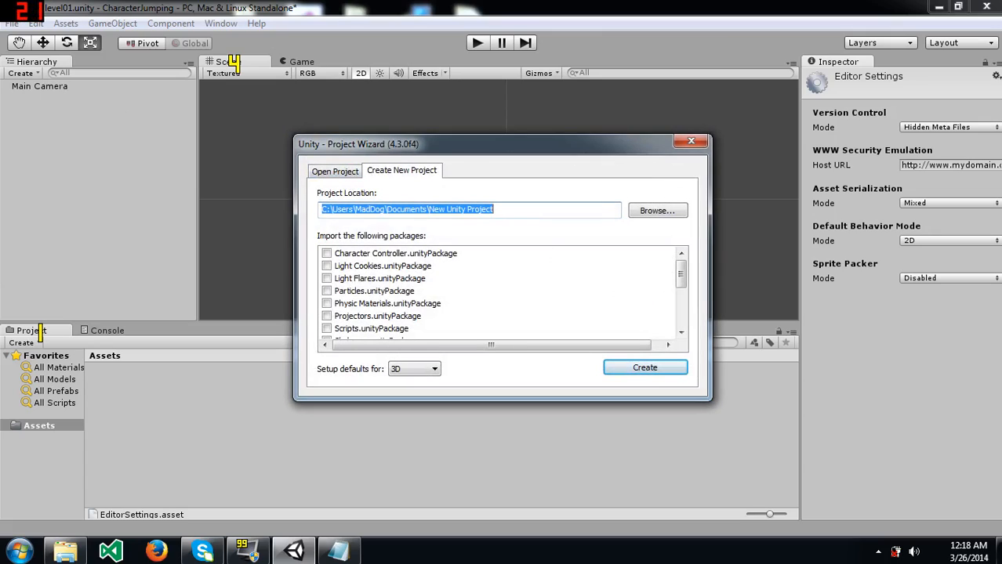
{"action": "left_click", "coordinate": [650, 213]}
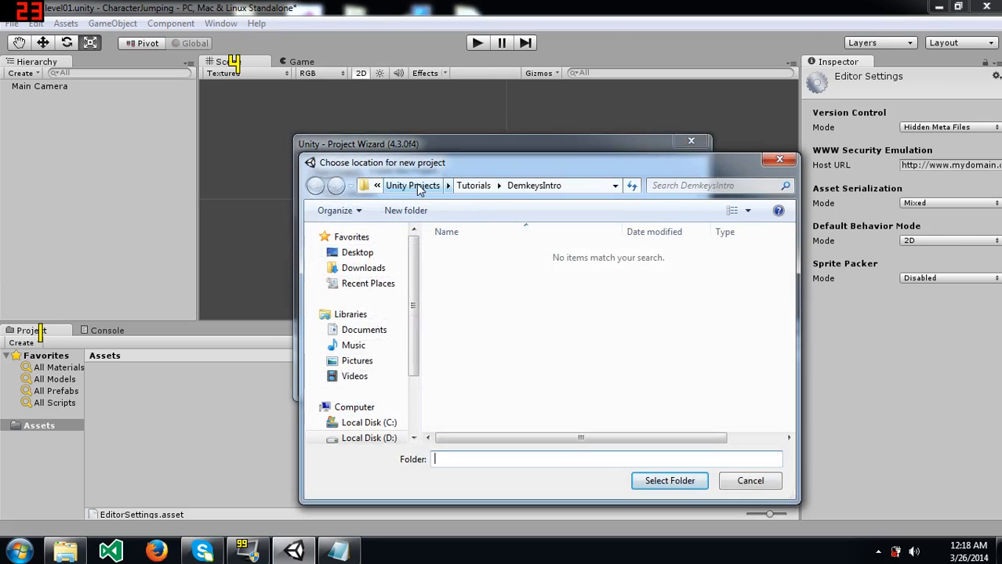
{"action": "left_click", "coordinate": [413, 186]}
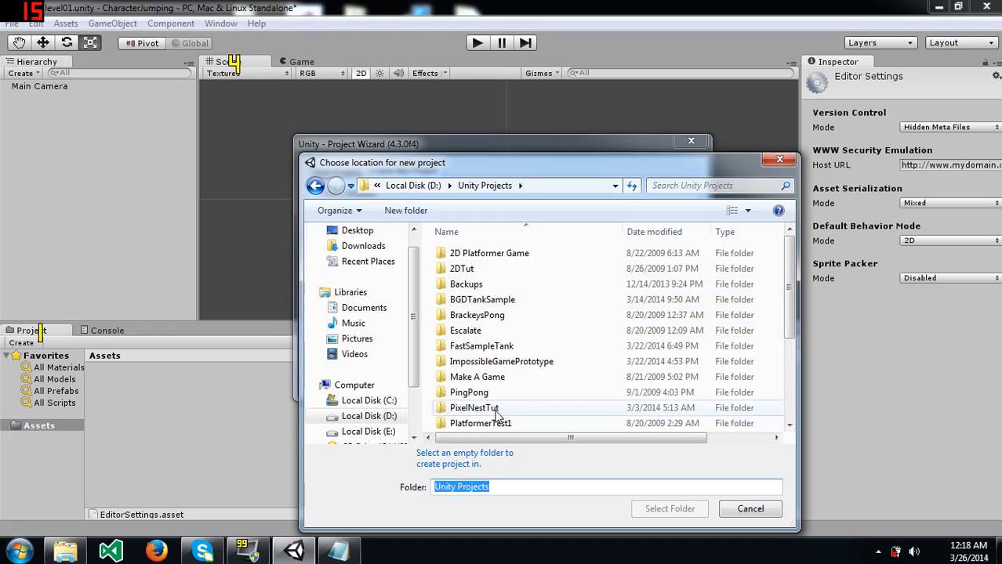
{"action": "left_click_drag", "start_coordinate": [789, 319], "coordinate": [781, 416]}
{"action": "double_click", "coordinate": [466, 424]}
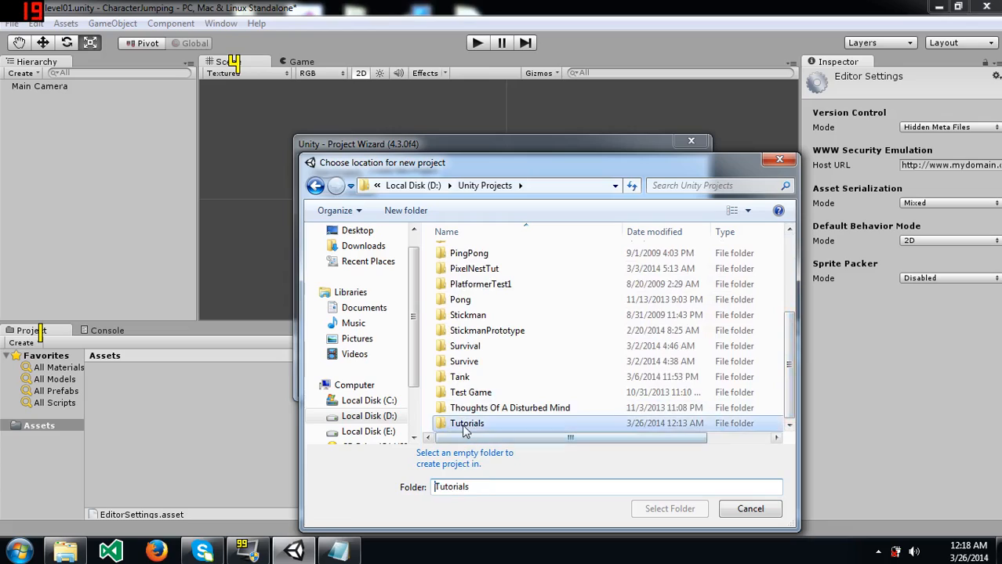
{"action": "left_click", "coordinate": [489, 287]}
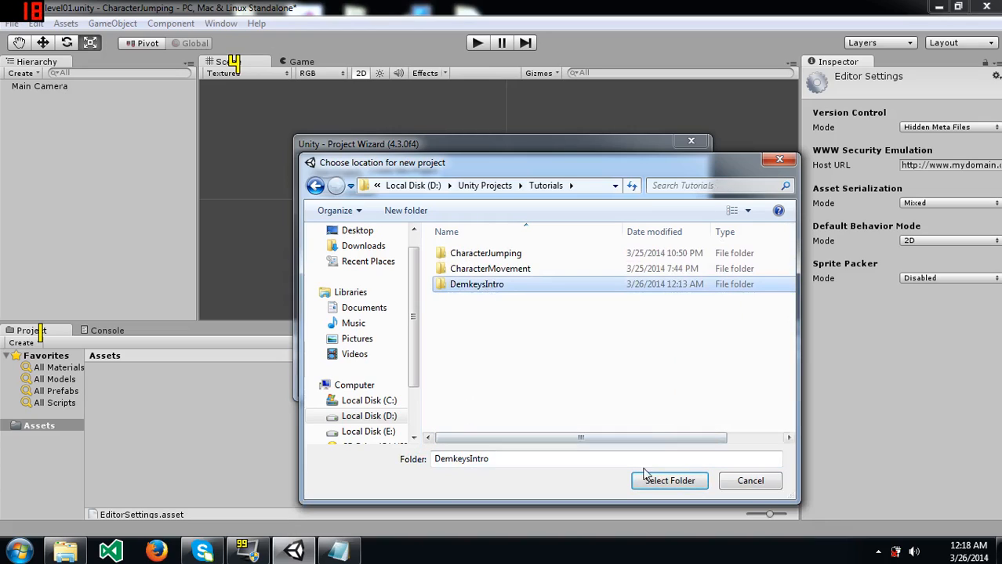
{"action": "left_click", "coordinate": [666, 481]}
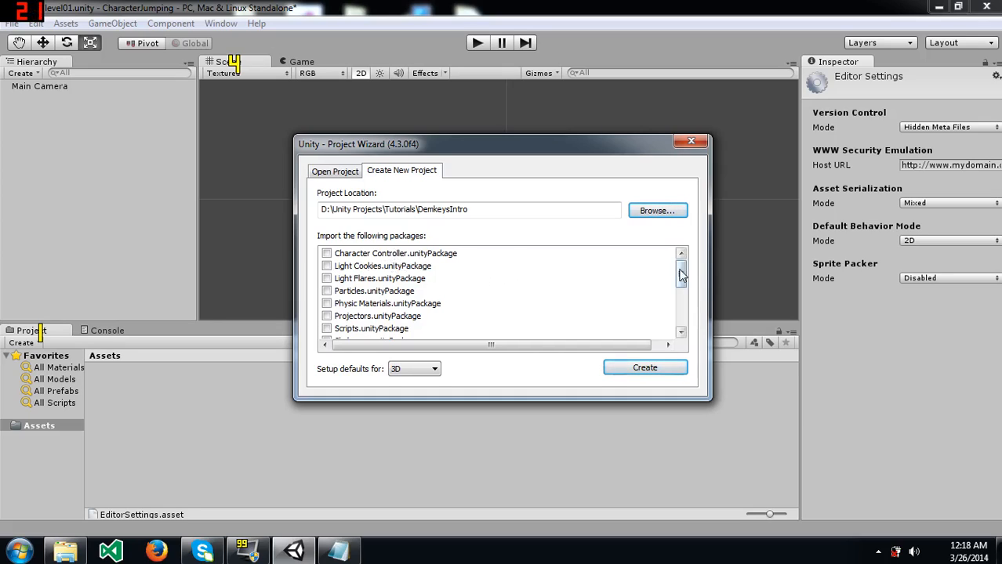
Create the project with 2D defaults, discarding the unsaved changes in level01.unity, and dismiss the welcome window.
{"action": "left_click_drag", "start_coordinate": [681, 276], "coordinate": [600, 222]}
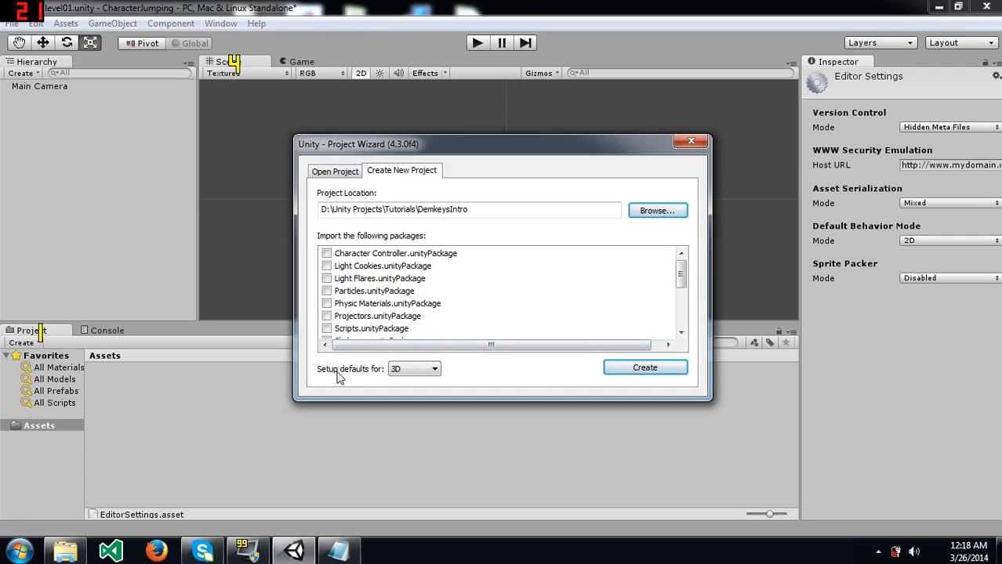
{"action": "left_click", "coordinate": [418, 371]}
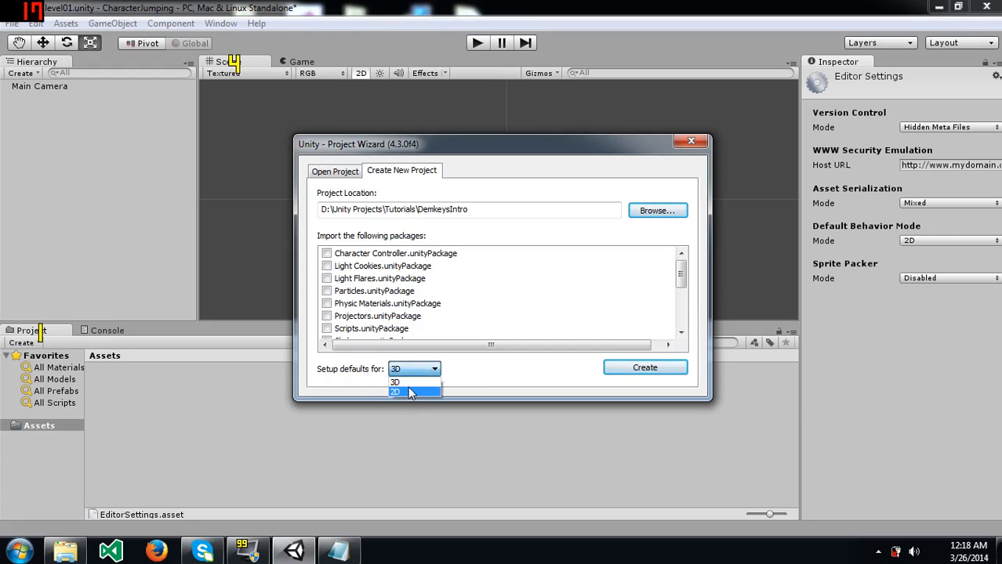
{"action": "left_click", "coordinate": [411, 392]}
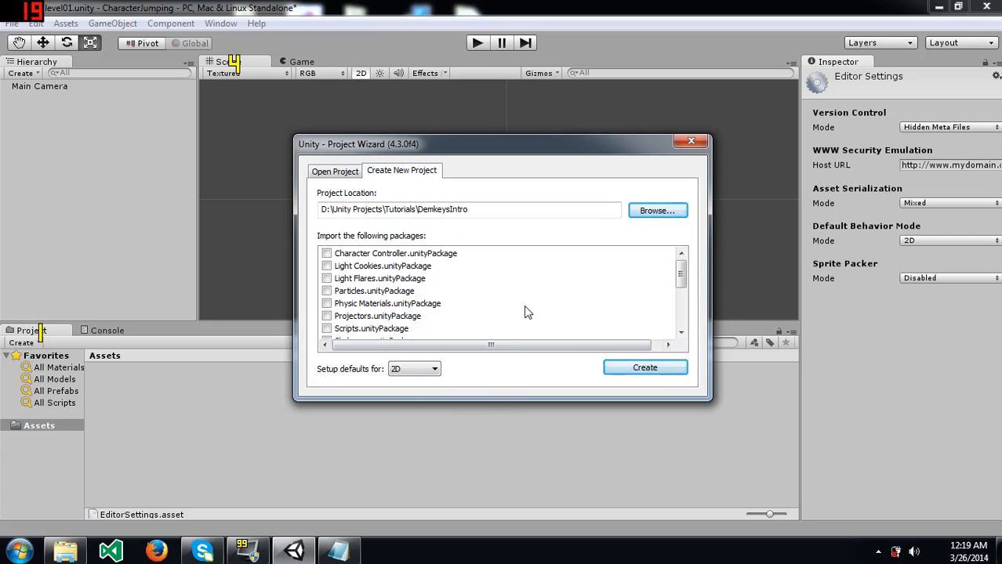
{"action": "left_click", "coordinate": [615, 369]}
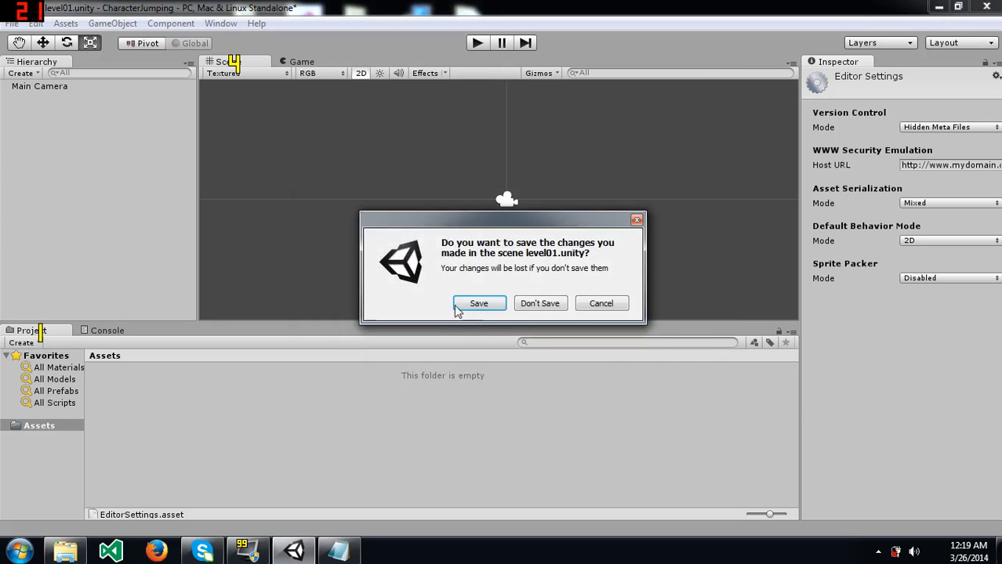
{"action": "left_click", "coordinate": [529, 305]}
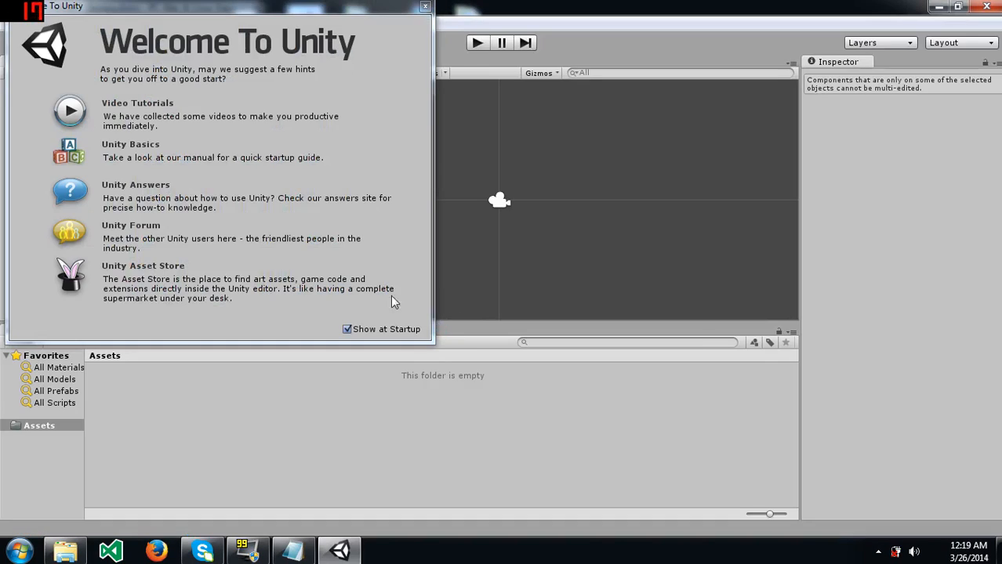
{"action": "left_click", "coordinate": [425, 6]}
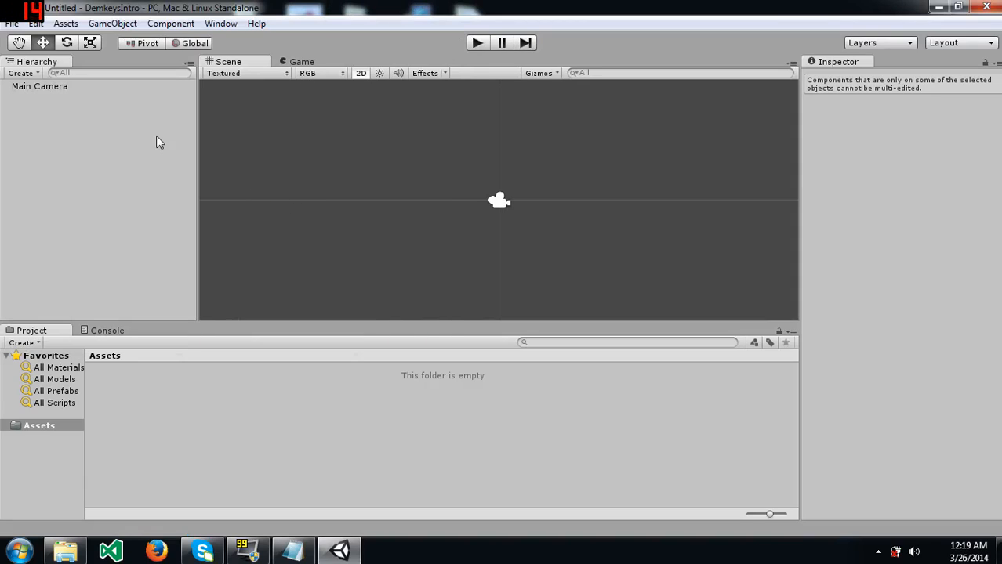
Choose 2D as the Default Behavior Mode in the project's Editor settings.
{"action": "left_click", "coordinate": [36, 24]}
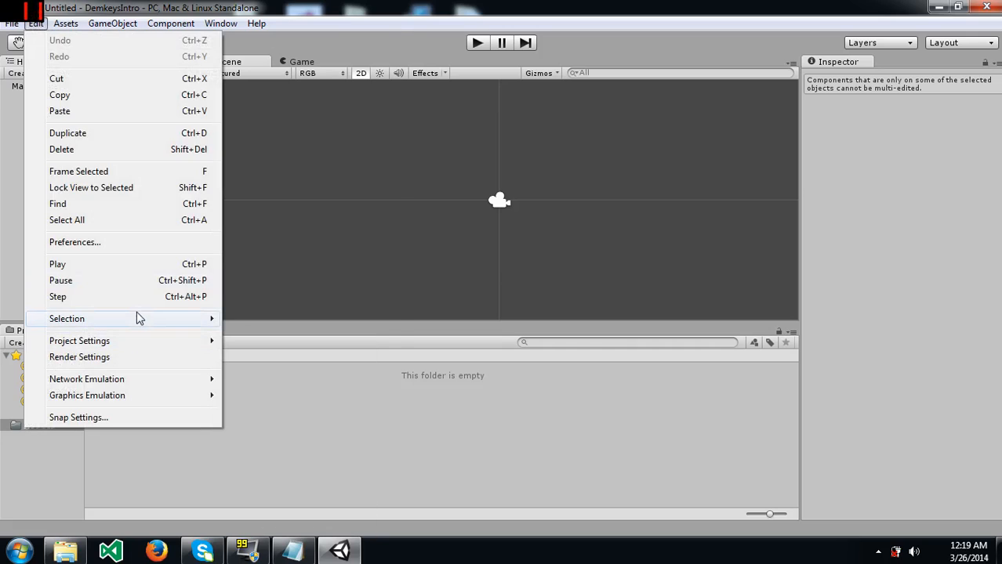
{"action": "mouse_move", "coordinate": [147, 341]}
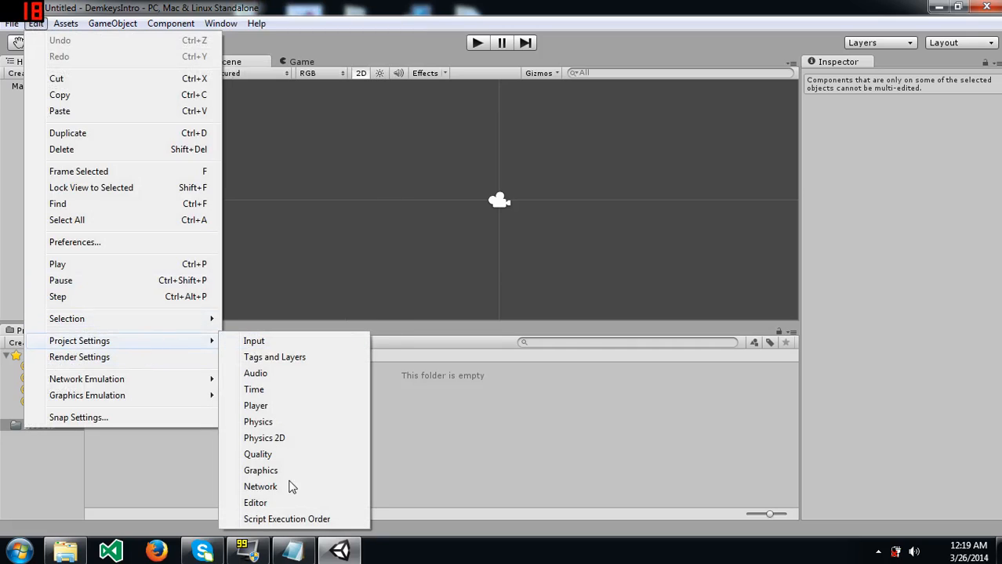
{"action": "left_click", "coordinate": [255, 503]}
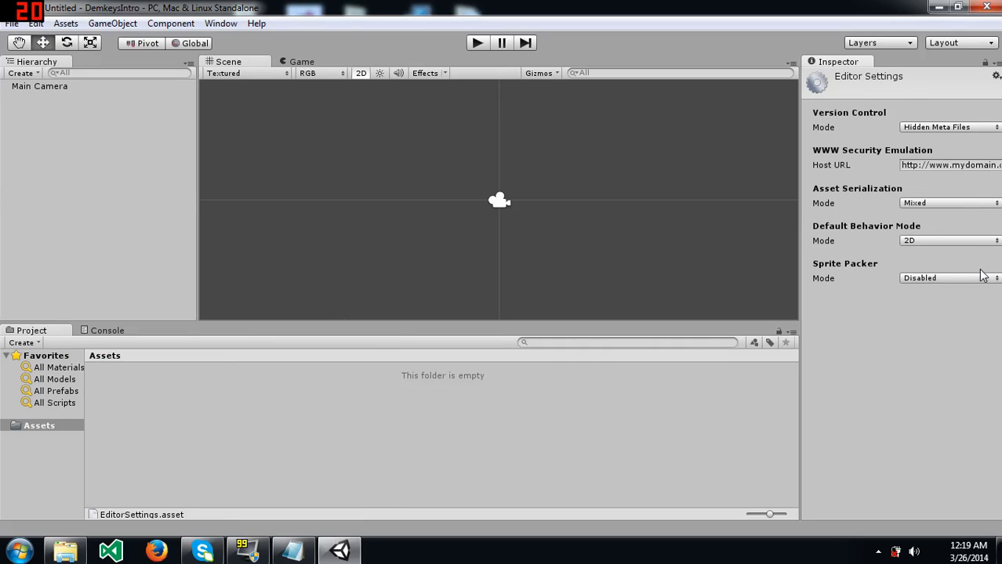
{"action": "left_click", "coordinate": [917, 241]}
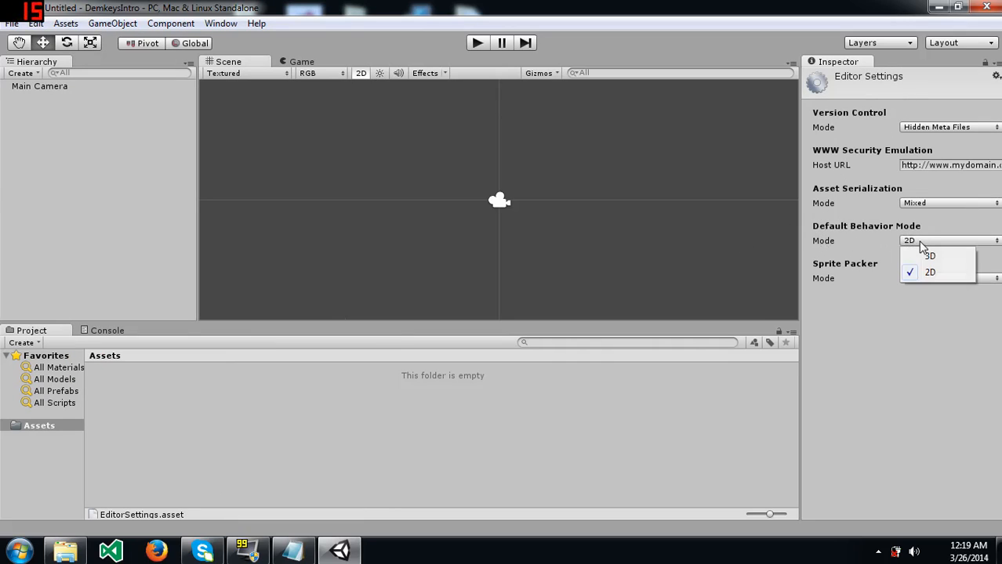
{"action": "left_click", "coordinate": [927, 274]}
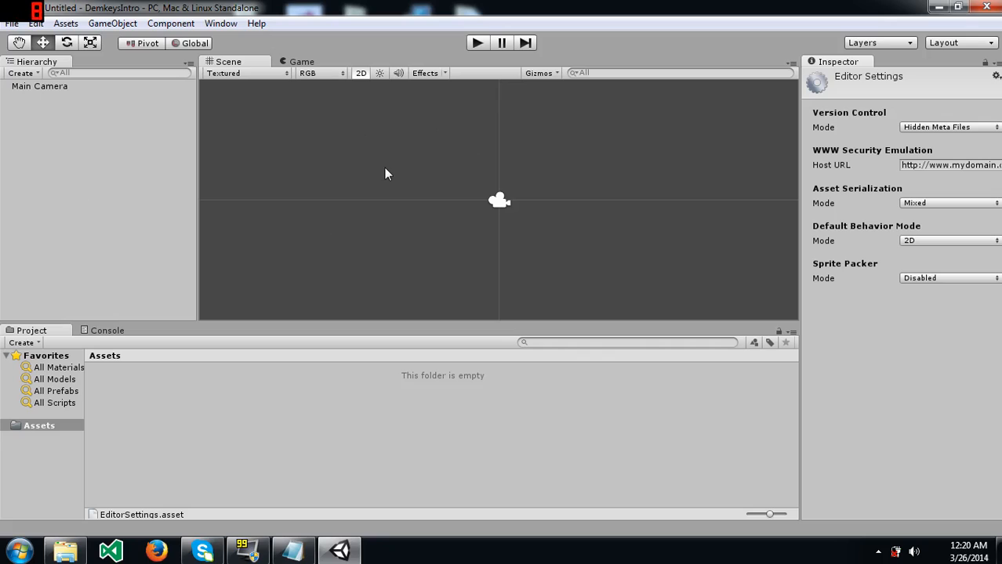
{"action": "scroll", "coordinate": [404, 192], "scroll_direction": "down", "scroll_amount": 3}
{"action": "scroll", "coordinate": [440, 177], "scroll_direction": "down", "scroll_amount": 2}
{"action": "scroll", "coordinate": [435, 184], "scroll_direction": "up", "scroll_amount": 5}
{"action": "scroll", "coordinate": [457, 211], "scroll_direction": "down", "scroll_amount": 2}
{"action": "scroll", "coordinate": [442, 213], "scroll_direction": "up", "scroll_amount": 3}
{"action": "scroll", "coordinate": [431, 213], "scroll_direction": "down", "scroll_amount": 1}
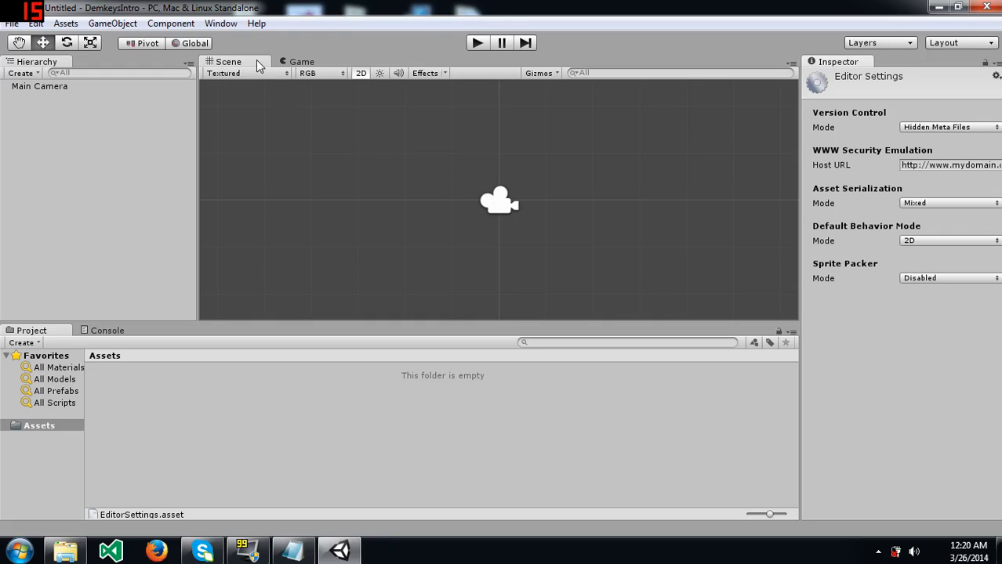
Dock the Game view beside the Scene view and widen it to about half of the shared area.
{"action": "left_click", "coordinate": [292, 63]}
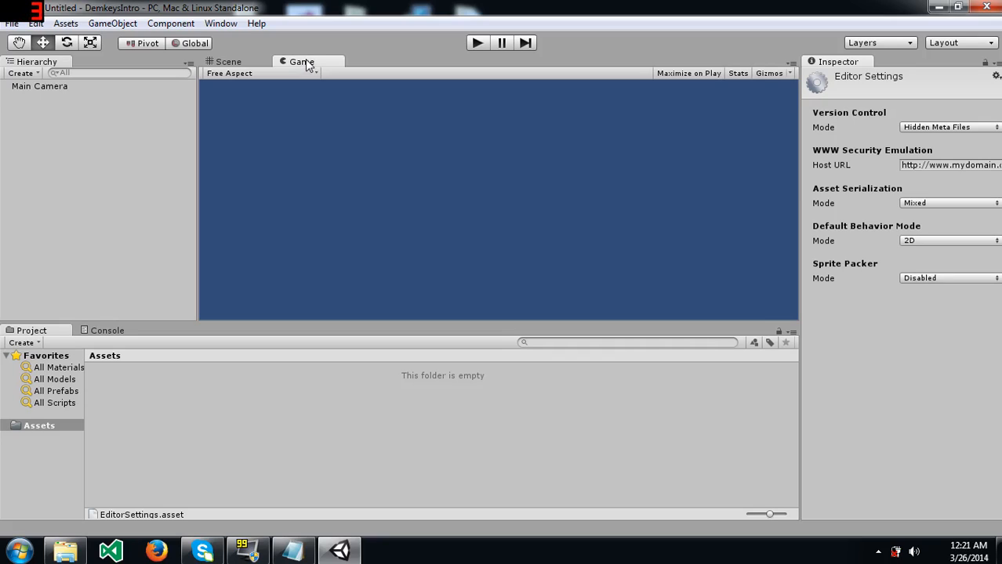
{"action": "left_click_drag", "start_coordinate": [306, 66], "coordinate": [662, 162]}
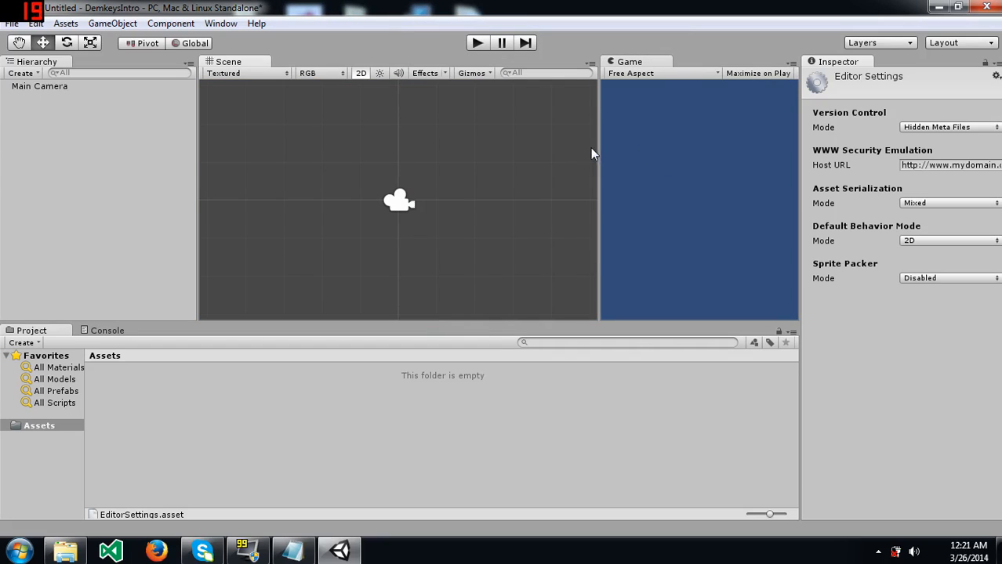
{"action": "left_click_drag", "start_coordinate": [599, 149], "coordinate": [510, 156]}
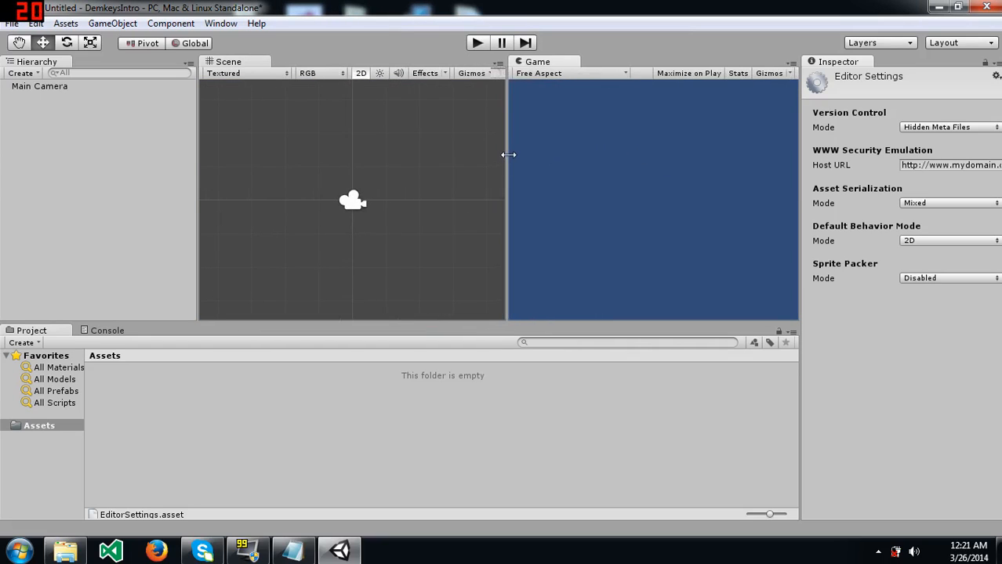
Run and stop the game with both views side by side, and regroup the Game view with the Scene view.
{"action": "left_click", "coordinate": [477, 42]}
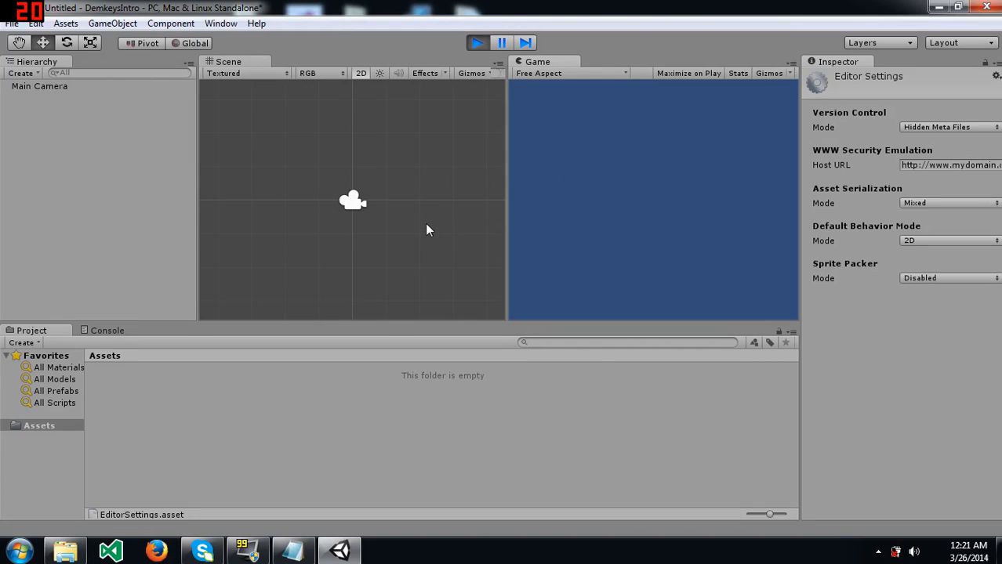
{"action": "left_click", "coordinate": [480, 42]}
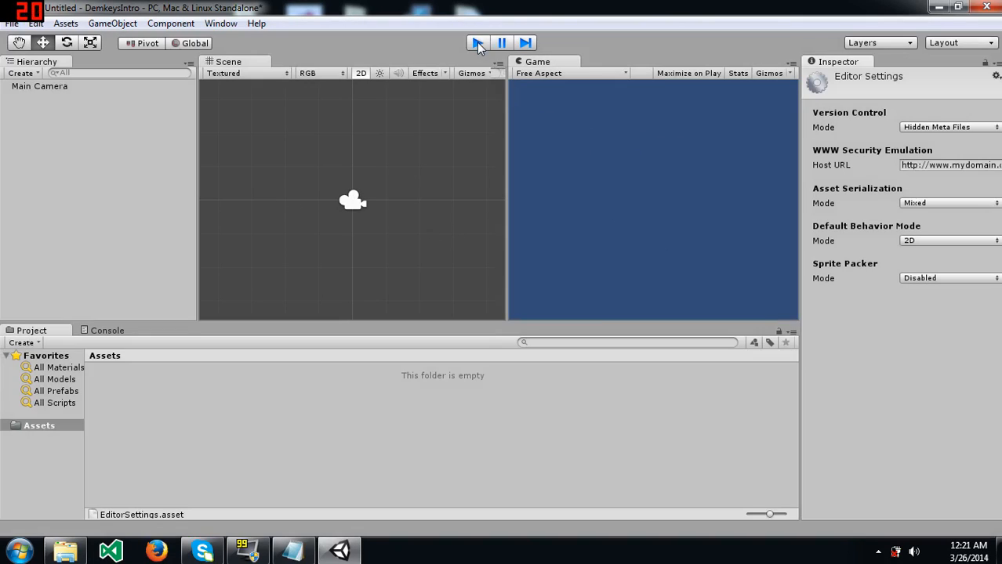
{"action": "left_click_drag", "start_coordinate": [540, 65], "coordinate": [302, 63]}
{"action": "left_click", "coordinate": [223, 62]}
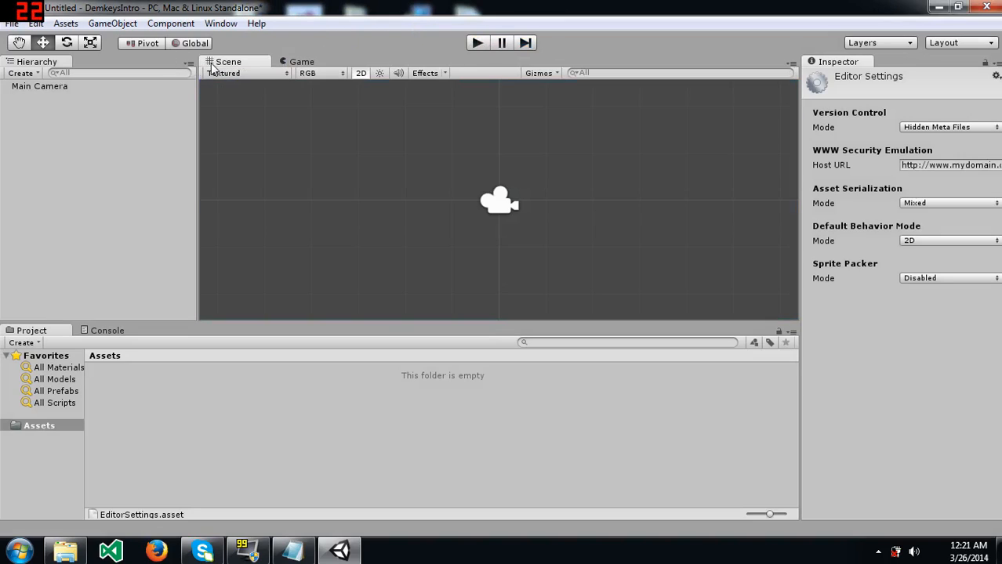
Run the game, compare the Scene and Game views during play, and stop it with the Scene view showing.
{"action": "left_click", "coordinate": [474, 44]}
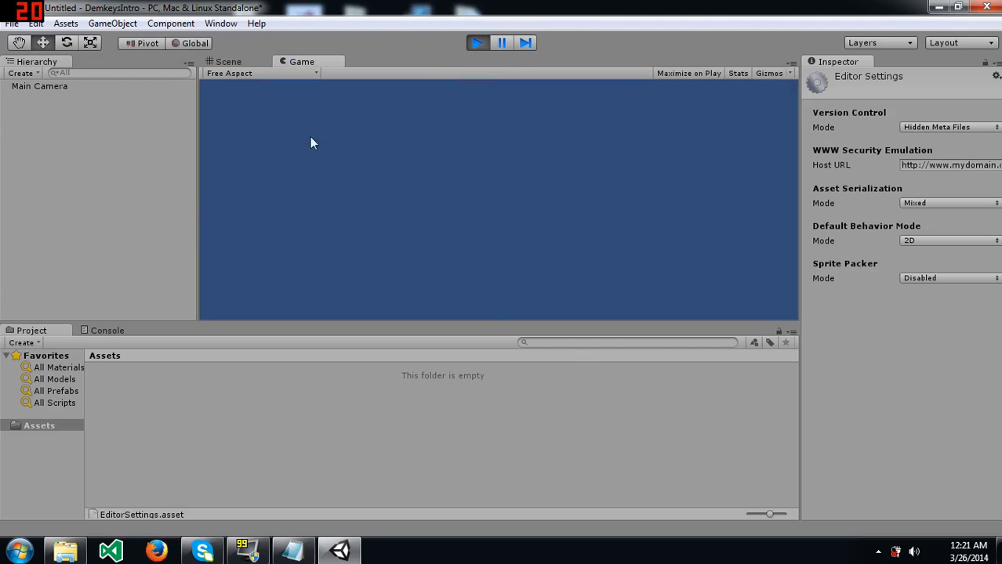
{"action": "left_click", "coordinate": [229, 62]}
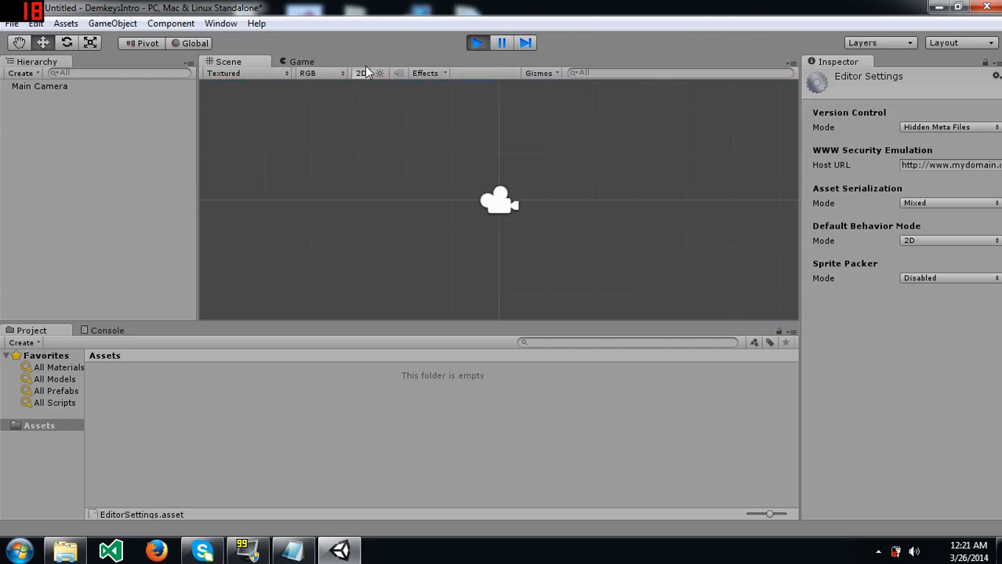
{"action": "left_click", "coordinate": [296, 63]}
{"action": "left_click", "coordinate": [231, 62]}
{"action": "left_click", "coordinate": [284, 62]}
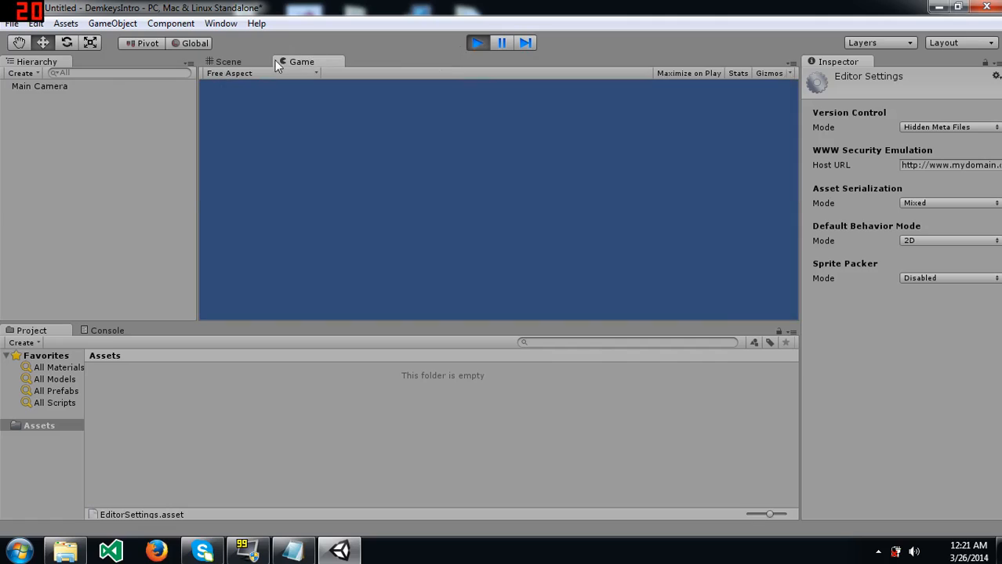
{"action": "left_click", "coordinate": [234, 63]}
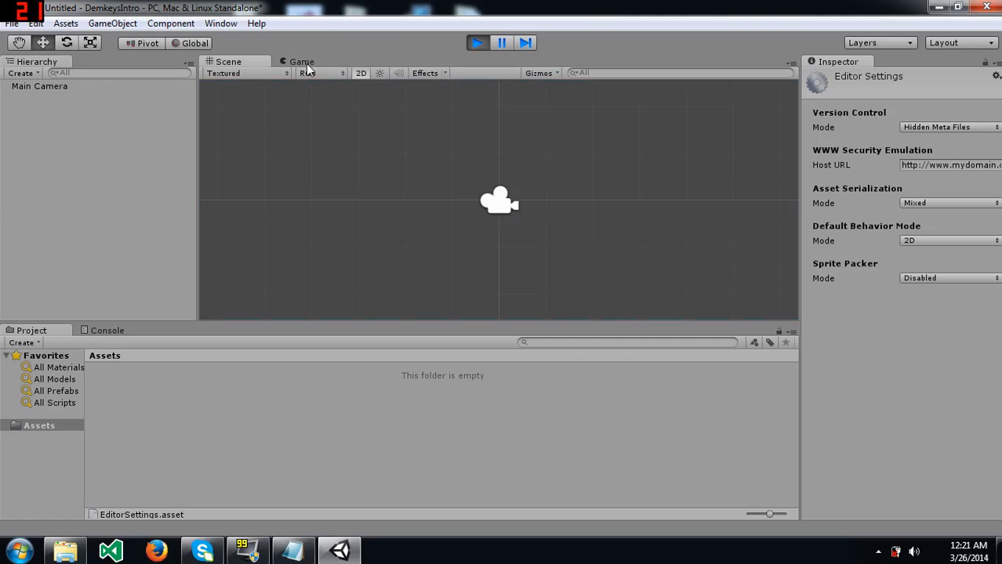
{"action": "left_click", "coordinate": [476, 42]}
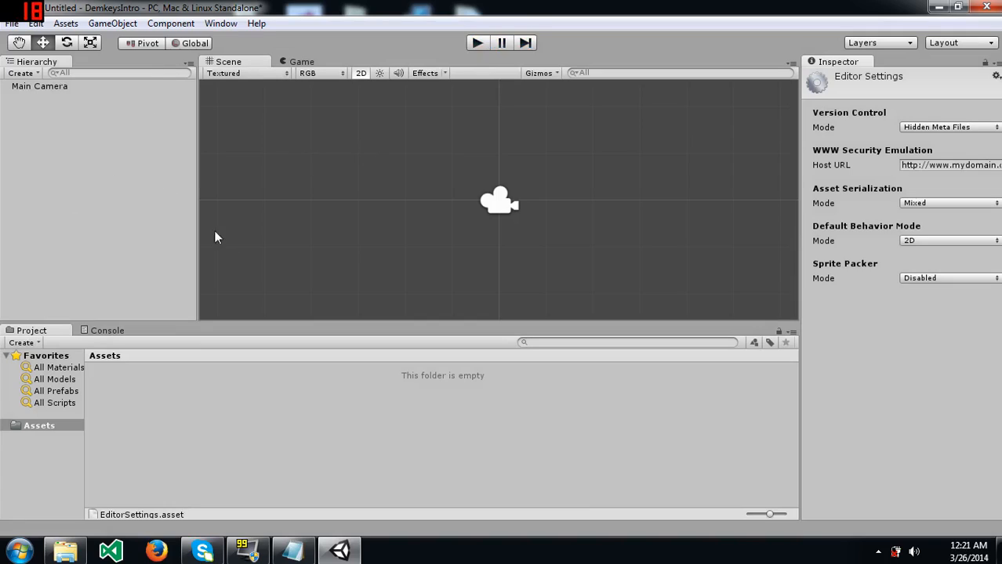
Create a Quad game object in the scene.
{"action": "left_click", "coordinate": [118, 22]}
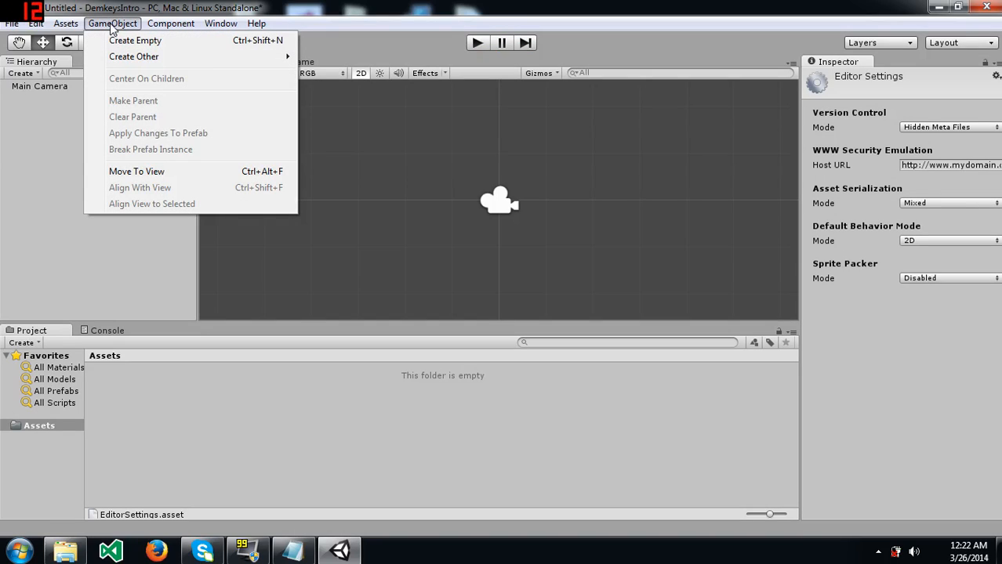
{"action": "mouse_move", "coordinate": [135, 58]}
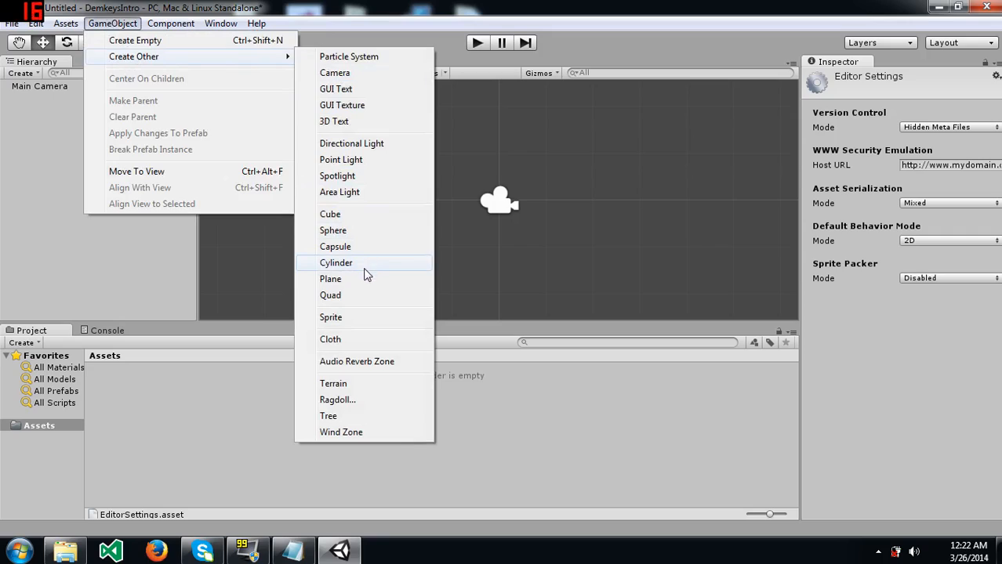
{"action": "left_click", "coordinate": [353, 300]}
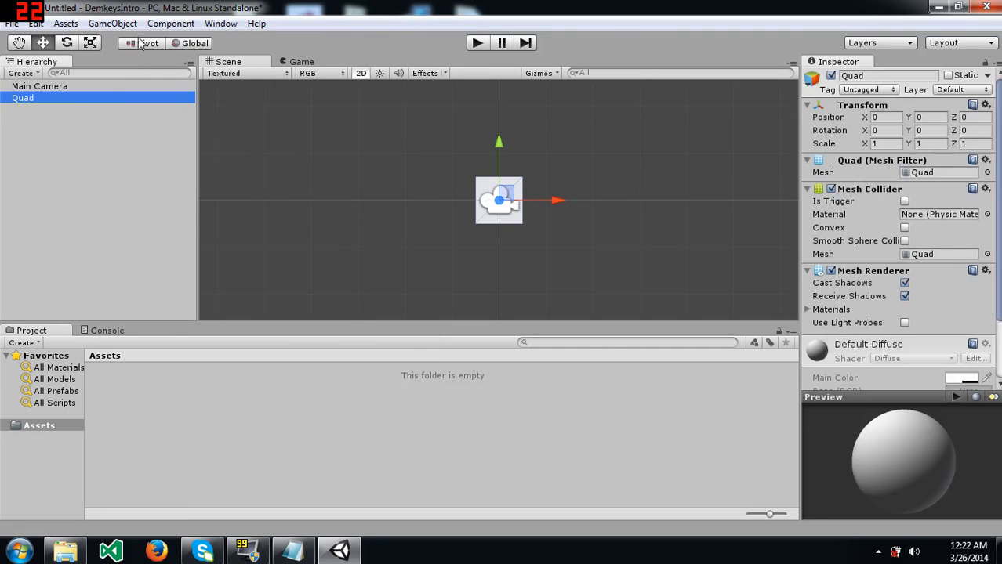
{"action": "left_click", "coordinate": [114, 24]}
{"action": "mouse_move", "coordinate": [135, 58]}
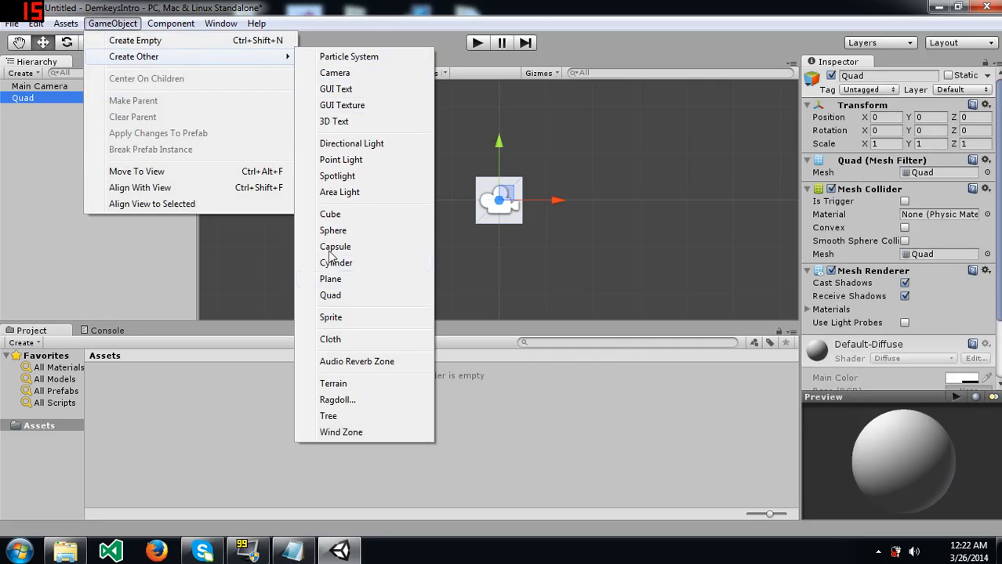
{"action": "left_click", "coordinate": [49, 129]}
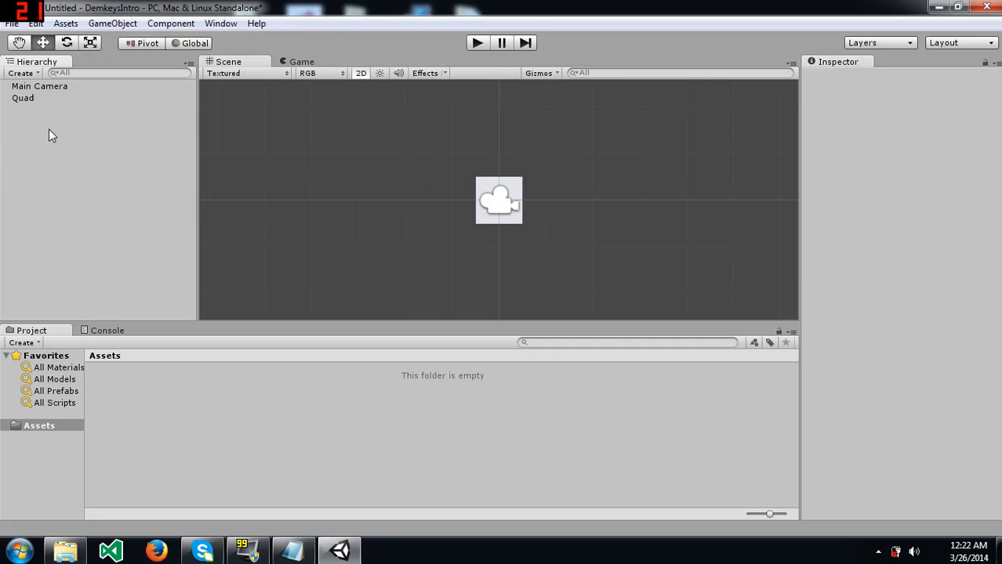
Create a second Quad from the Hierarchy and delete it again.
{"action": "left_click", "coordinate": [36, 74]}
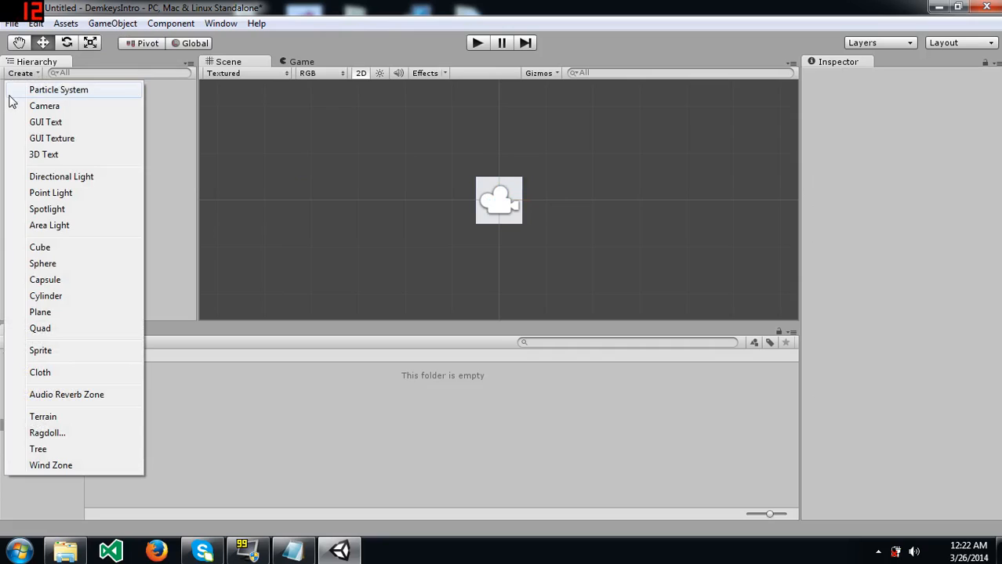
{"action": "left_click", "coordinate": [76, 329]}
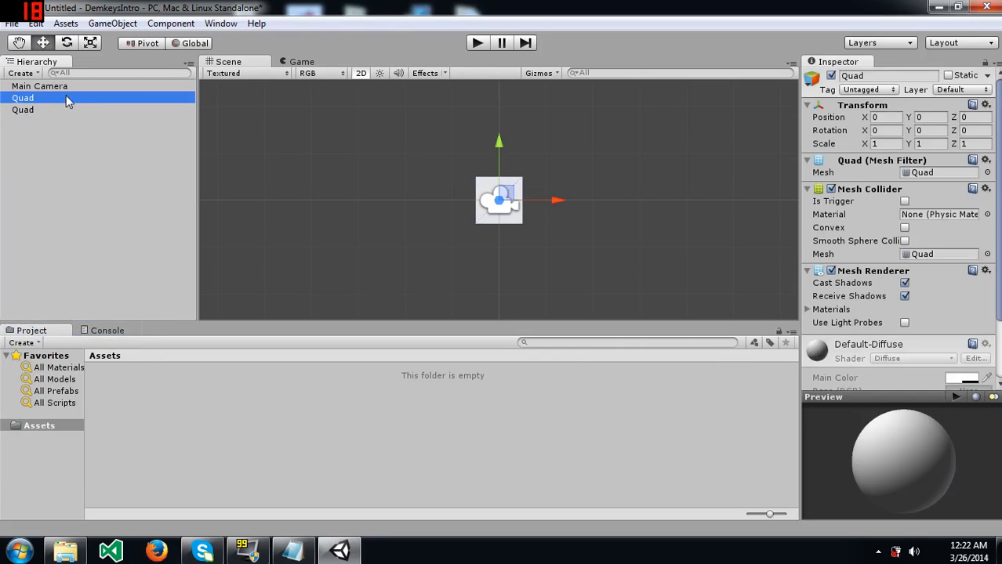
{"action": "key", "text": "Delete"}
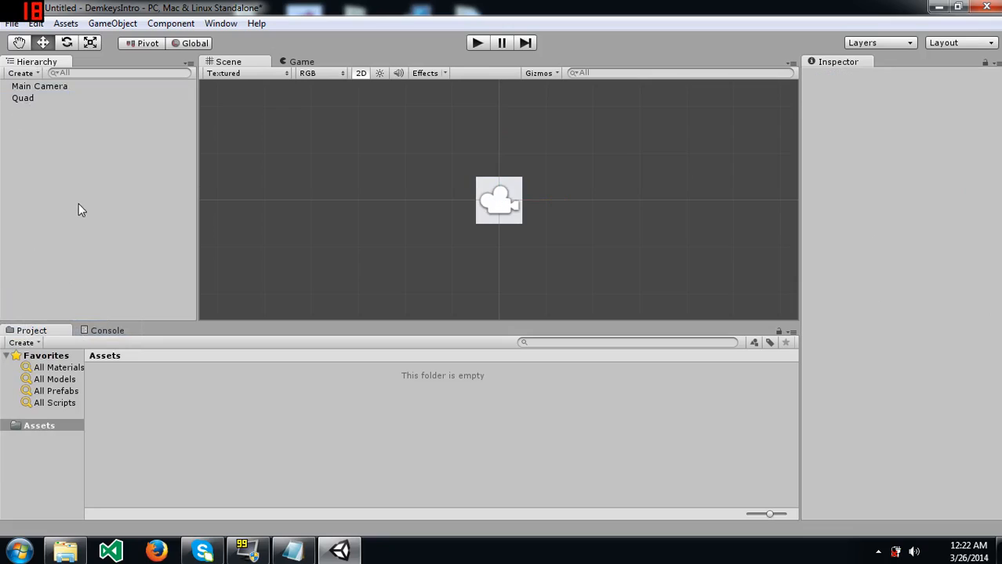
Examine the remaining Quad's components, the GameObject commands, and the Main Camera's properties.
{"action": "left_click", "coordinate": [21, 100]}
{"action": "left_click", "coordinate": [114, 23]}
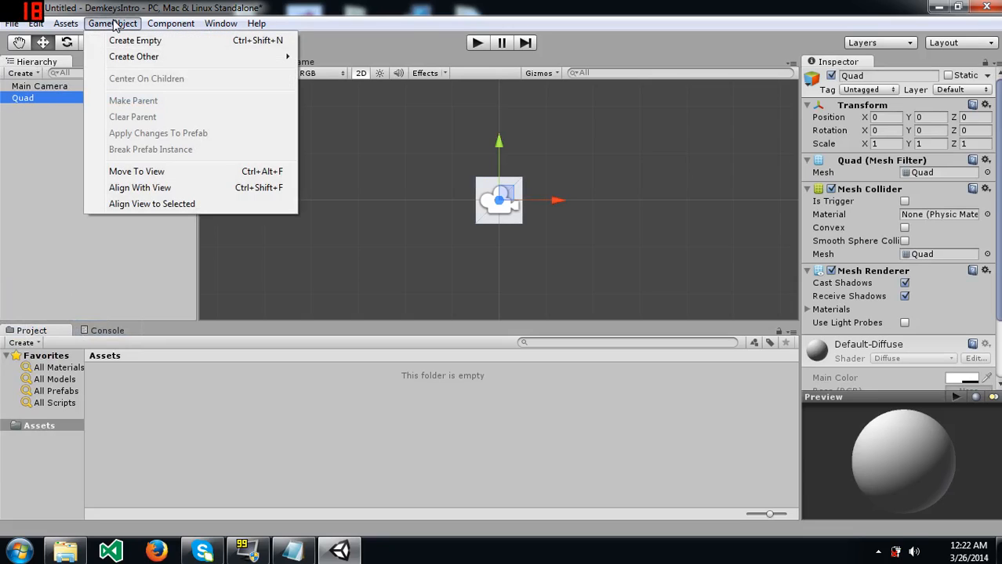
{"action": "left_click", "coordinate": [359, 8]}
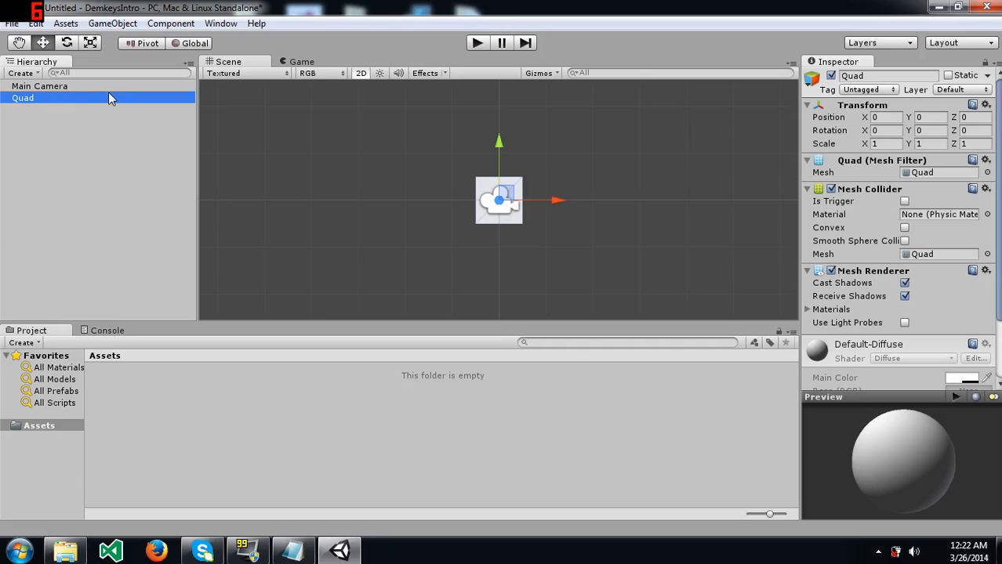
{"action": "scroll", "coordinate": [925, 264], "scroll_direction": "down", "scroll_amount": 3}
{"action": "scroll", "coordinate": [923, 264], "scroll_direction": "up", "scroll_amount": 3}
{"action": "left_click", "coordinate": [45, 87]}
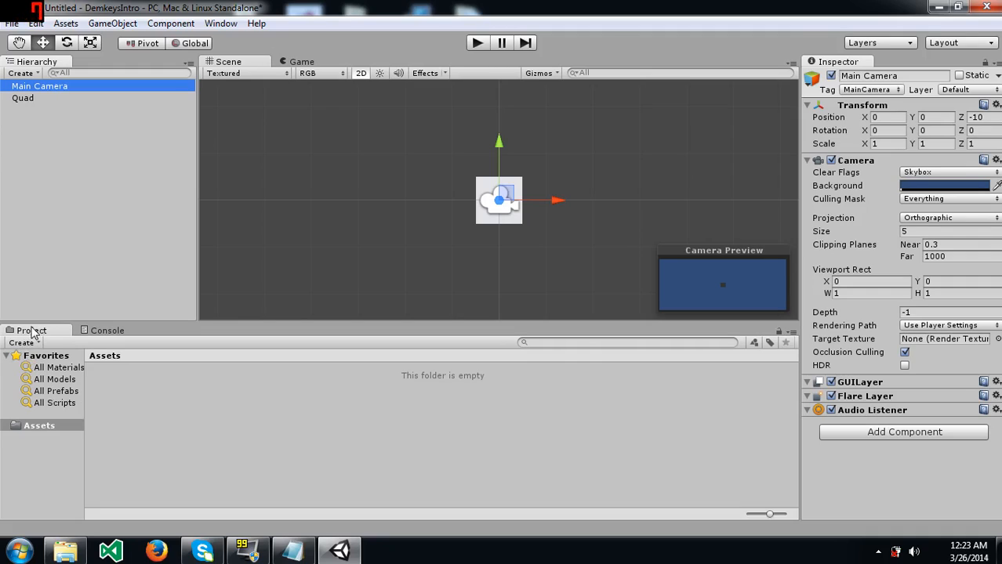
View the Console briefly and examine which asset types can be created in the Assets folder.
{"action": "left_click", "coordinate": [103, 331]}
{"action": "left_click", "coordinate": [31, 332]}
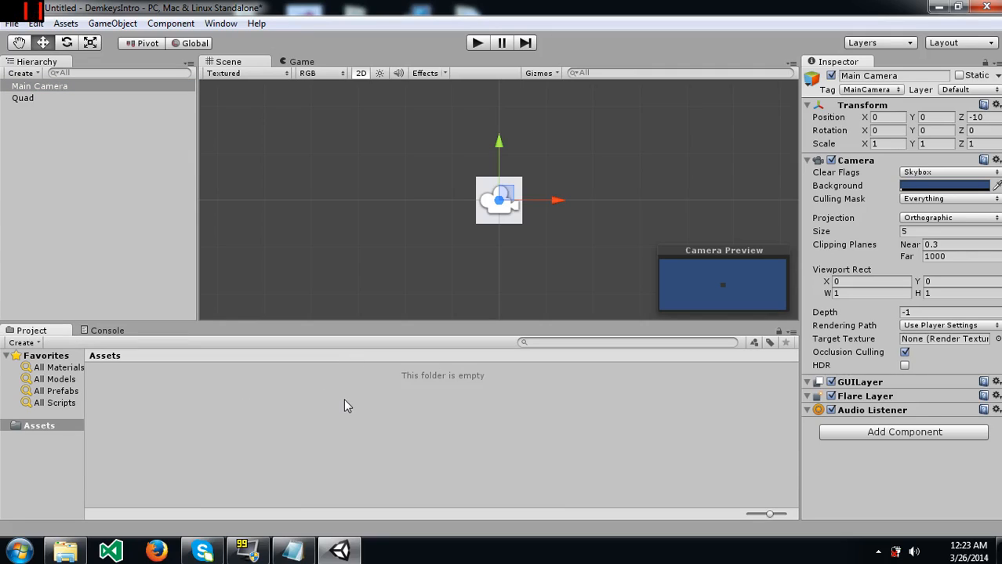
{"action": "right_click", "coordinate": [170, 410]}
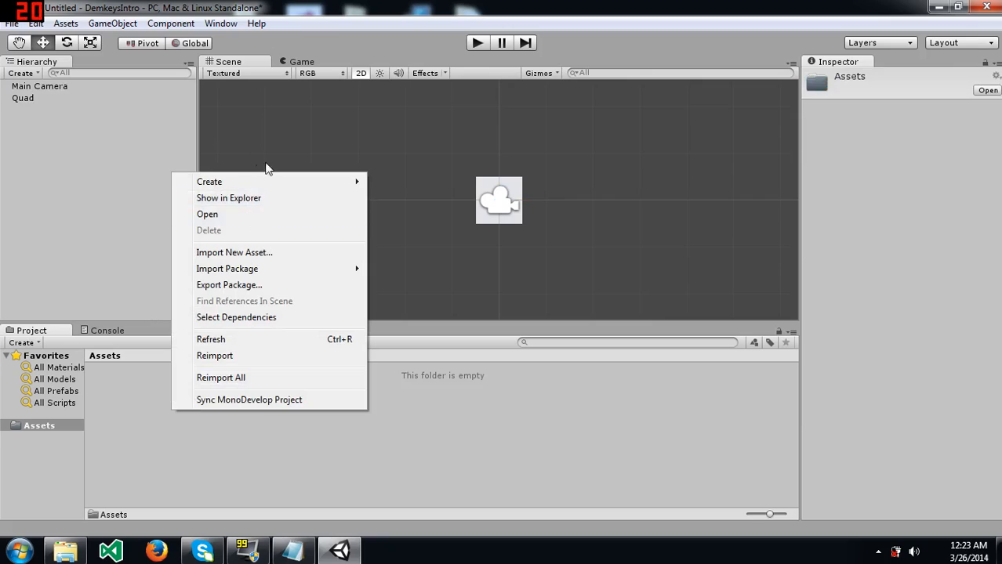
{"action": "mouse_move", "coordinate": [260, 183]}
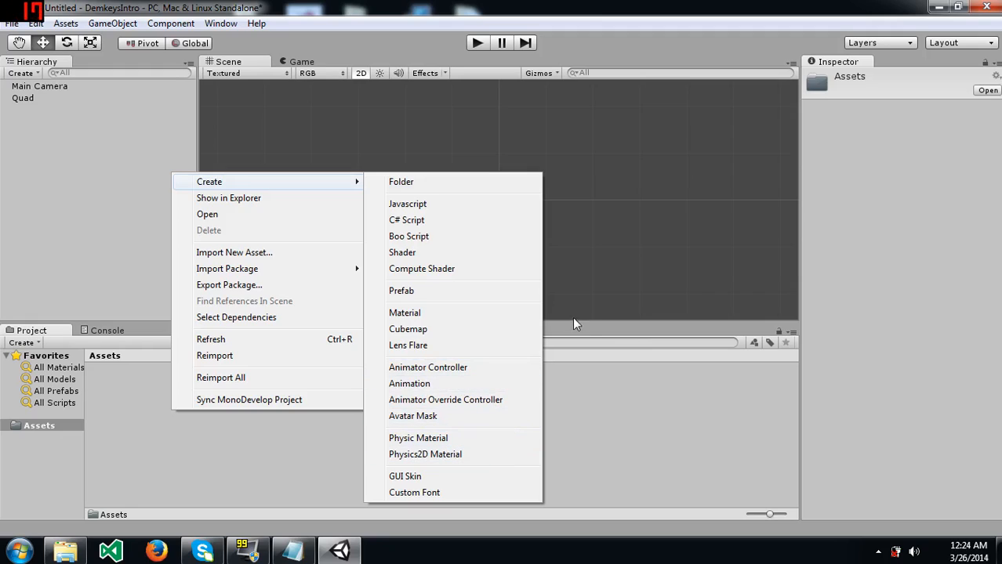
{"action": "left_click", "coordinate": [204, 468]}
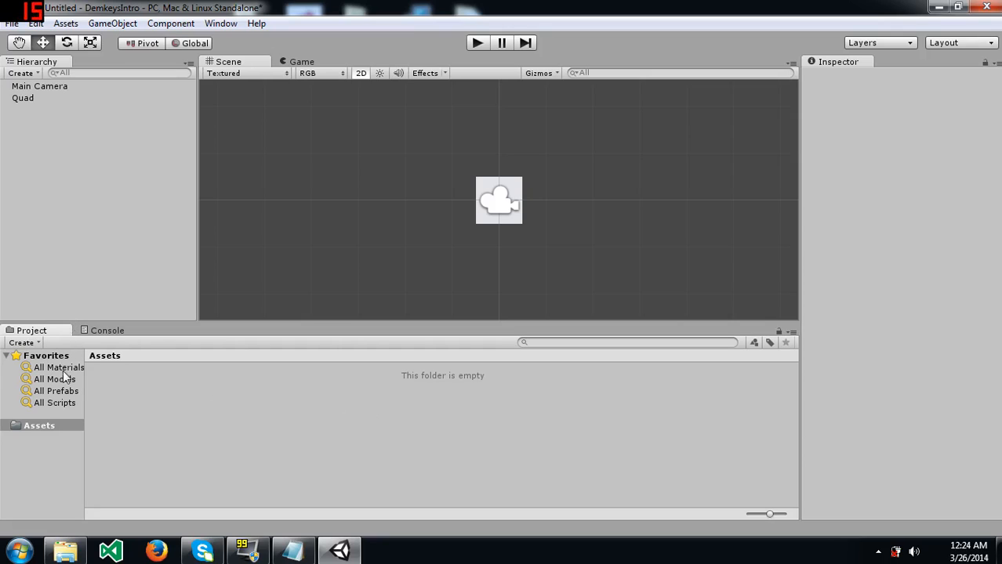
Create a folder named Scripts in the Assets folder and open it.
{"action": "left_click", "coordinate": [48, 427]}
{"action": "right_click", "coordinate": [126, 405]}
{"action": "mouse_move", "coordinate": [297, 177]}
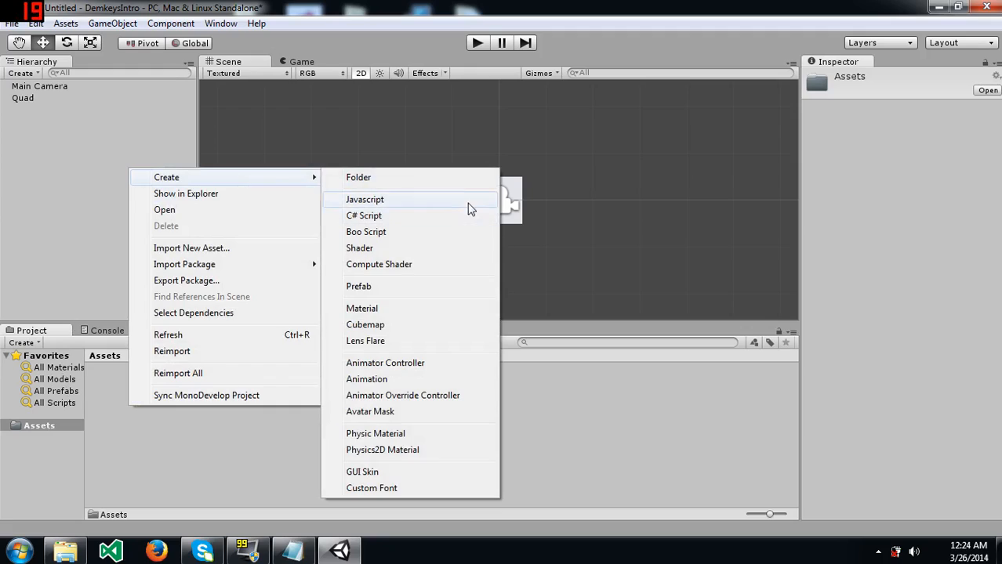
{"action": "left_click", "coordinate": [428, 178]}
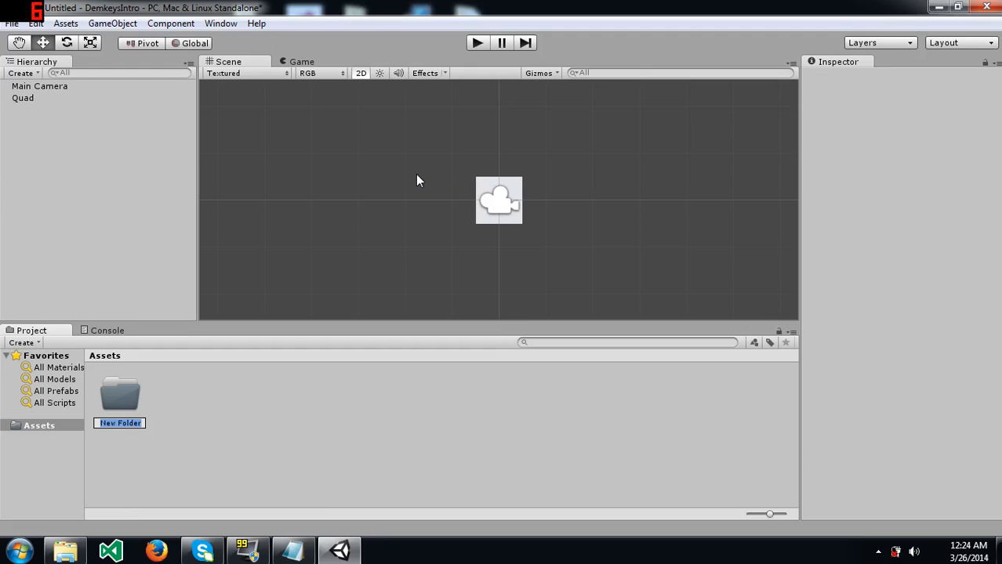
{"action": "type", "text": "Scripts"}
{"action": "key", "text": "Return"}
{"action": "key", "text": "Return"}
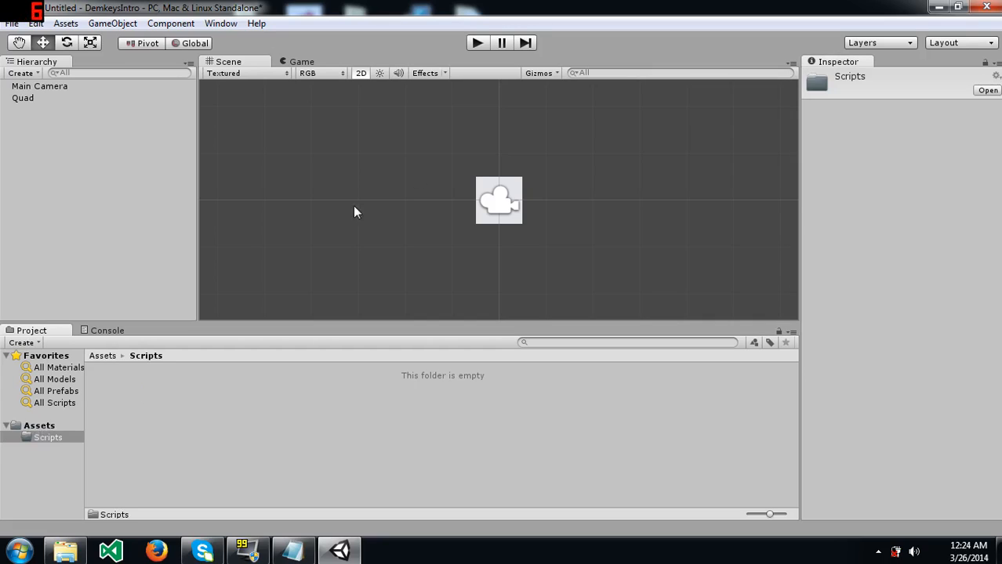
Create a C# script named jumpScript in the Scripts folder.
{"action": "right_click", "coordinate": [186, 443]}
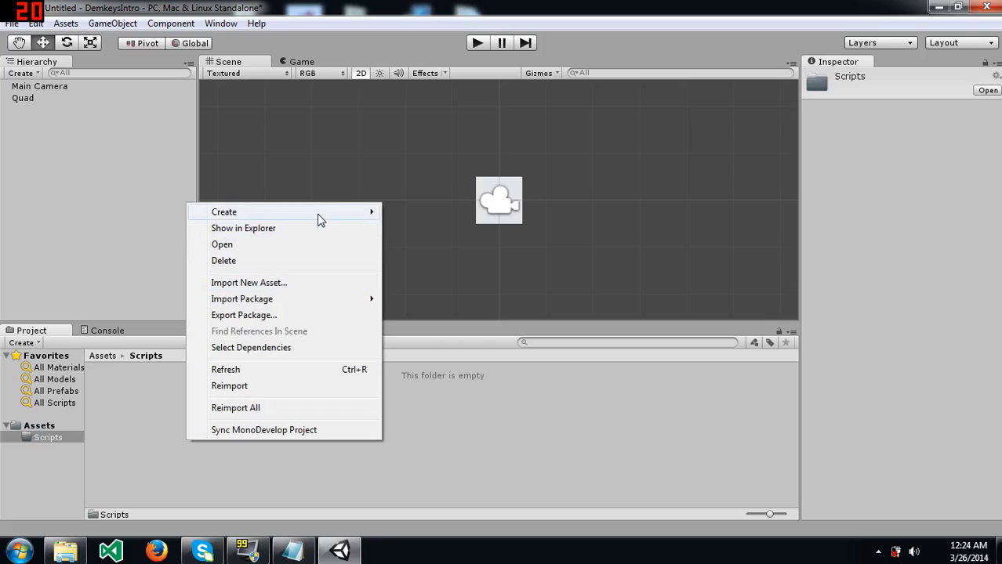
{"action": "mouse_move", "coordinate": [319, 215]}
{"action": "left_click", "coordinate": [492, 247]}
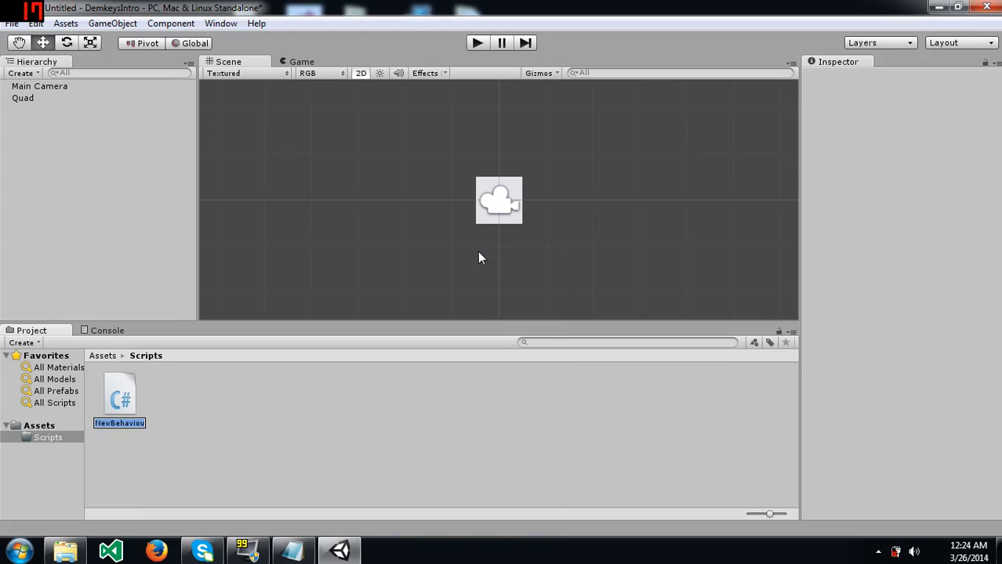
{"action": "type", "text": "te"}
{"action": "type", "text": "jumpScript"}
{"action": "key", "text": "Return"}
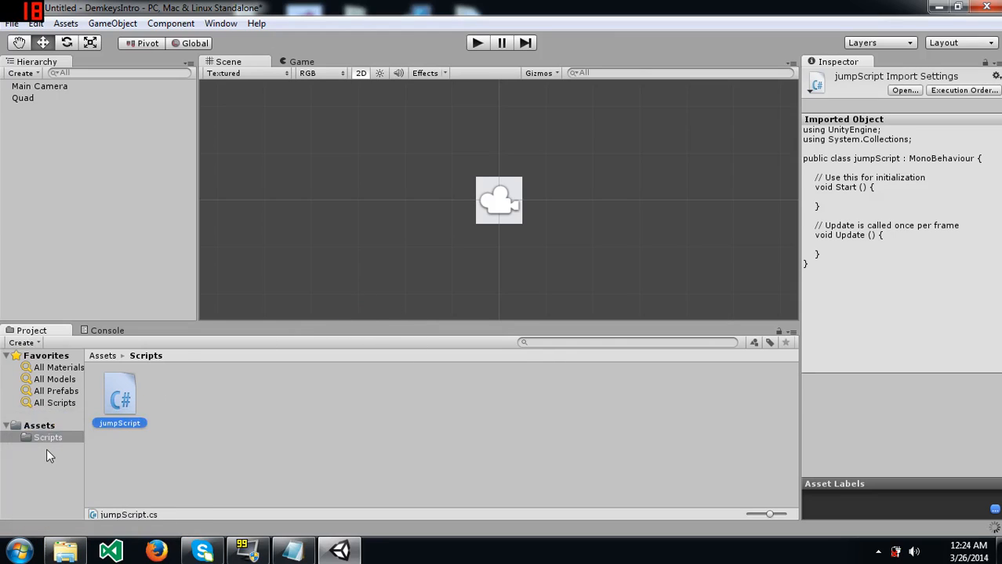
Show the project's Assets folder in Windows Explorer, look at its contents, and return to Unity.
{"action": "left_click", "coordinate": [36, 426]}
{"action": "right_click", "coordinate": [35, 426]}
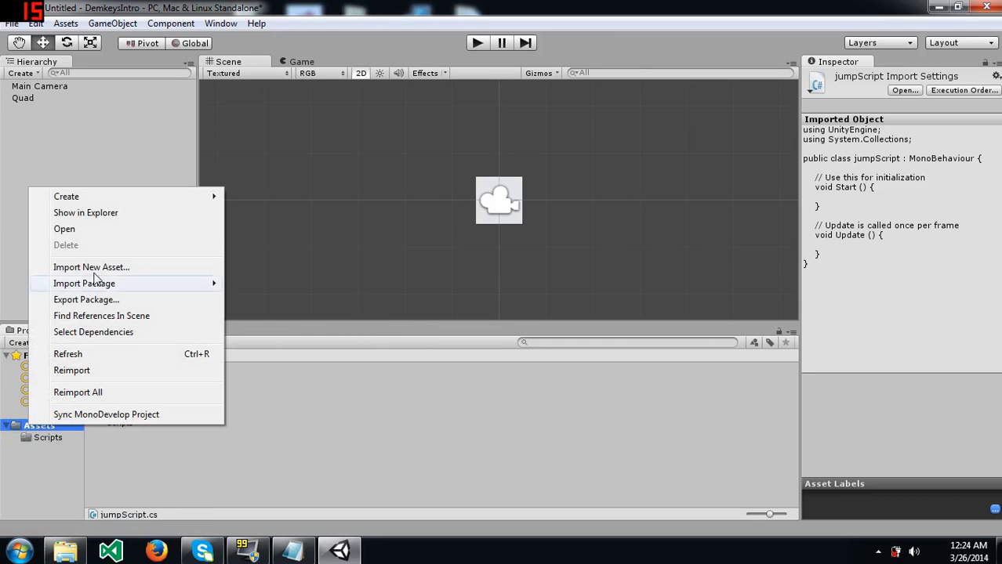
{"action": "left_click", "coordinate": [188, 214]}
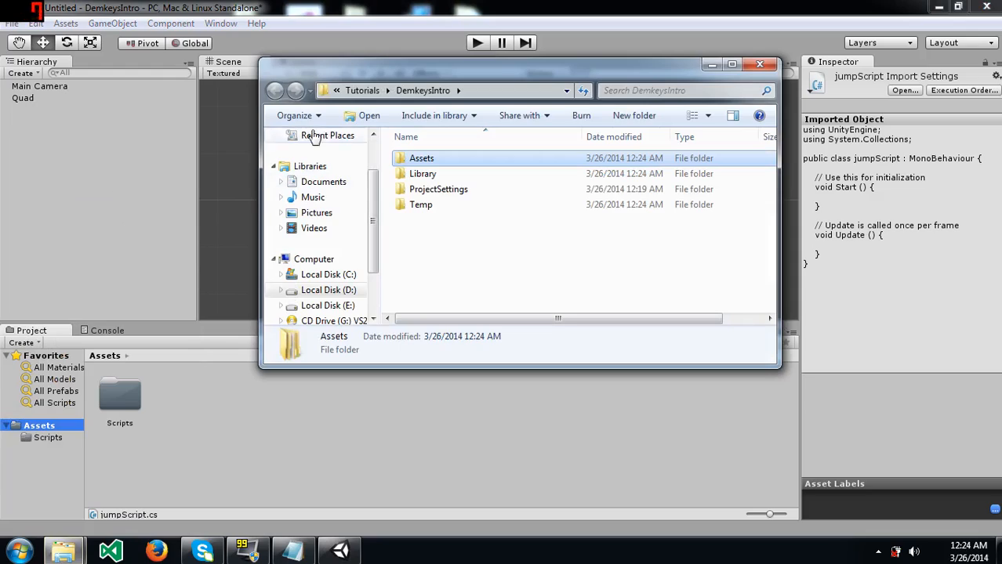
{"action": "left_click", "coordinate": [419, 90]}
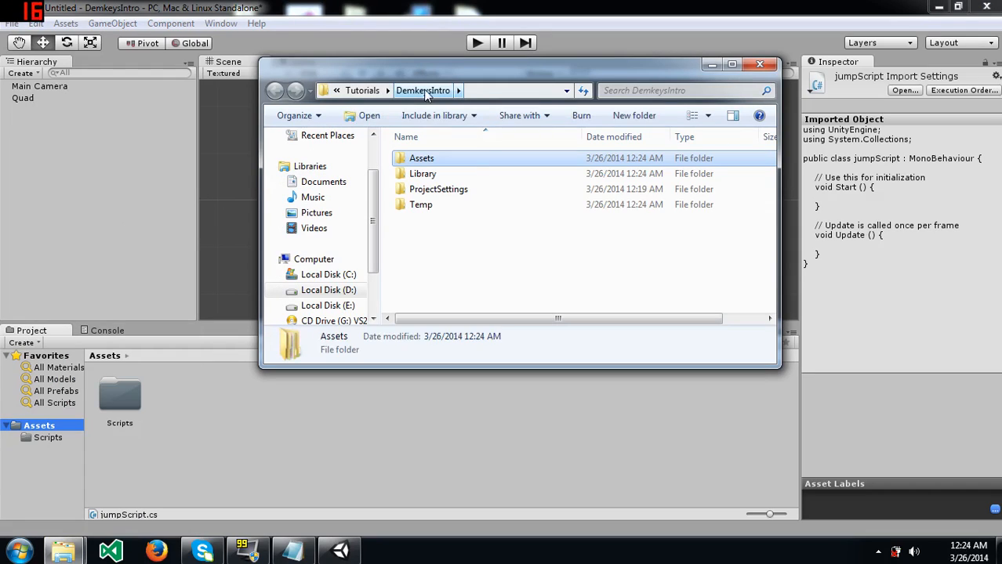
{"action": "double_click", "coordinate": [419, 160]}
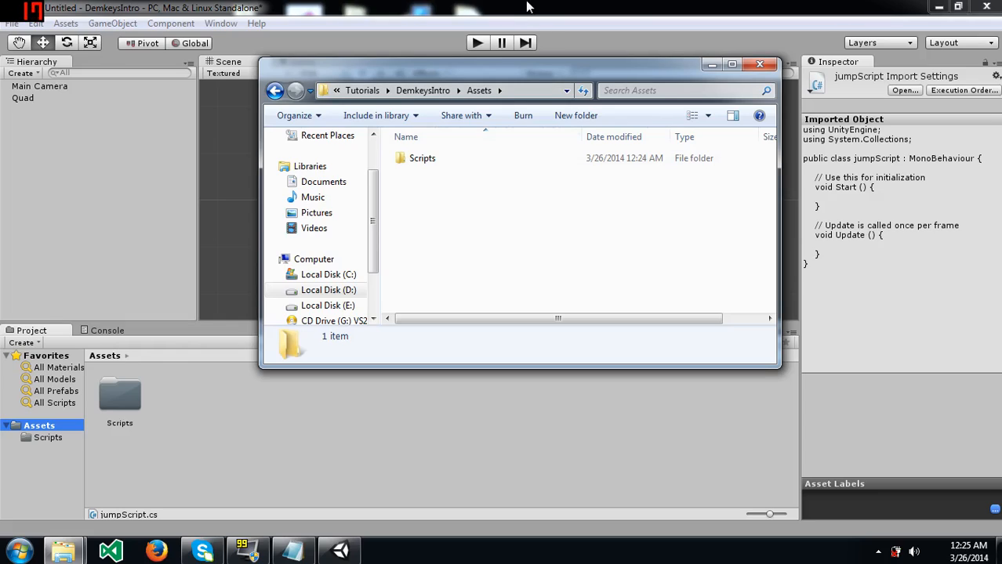
{"action": "left_click", "coordinate": [612, 11]}
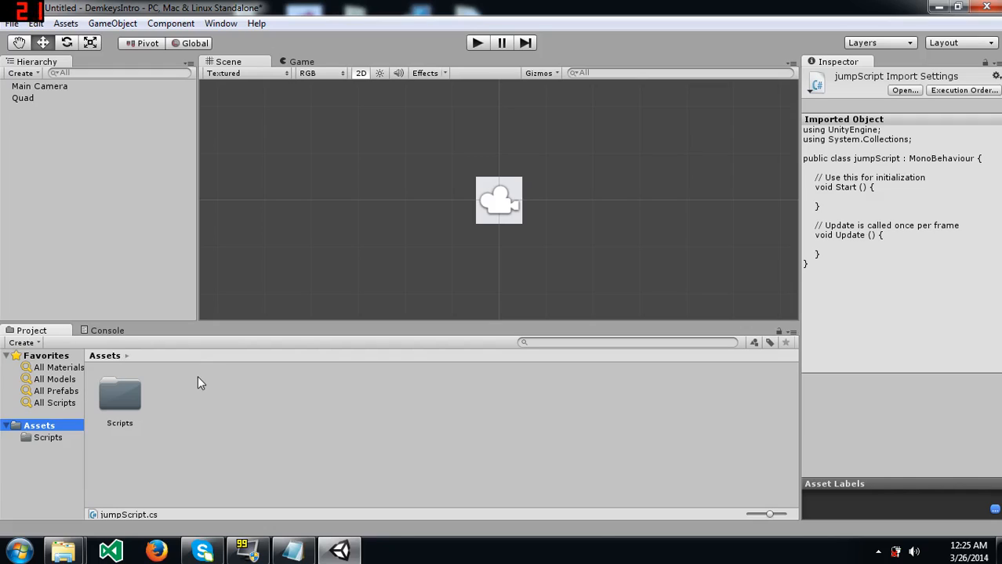
View the Console, return to the project assets, and try the Hand tool by panning the Scene view.
{"action": "left_click", "coordinate": [102, 331]}
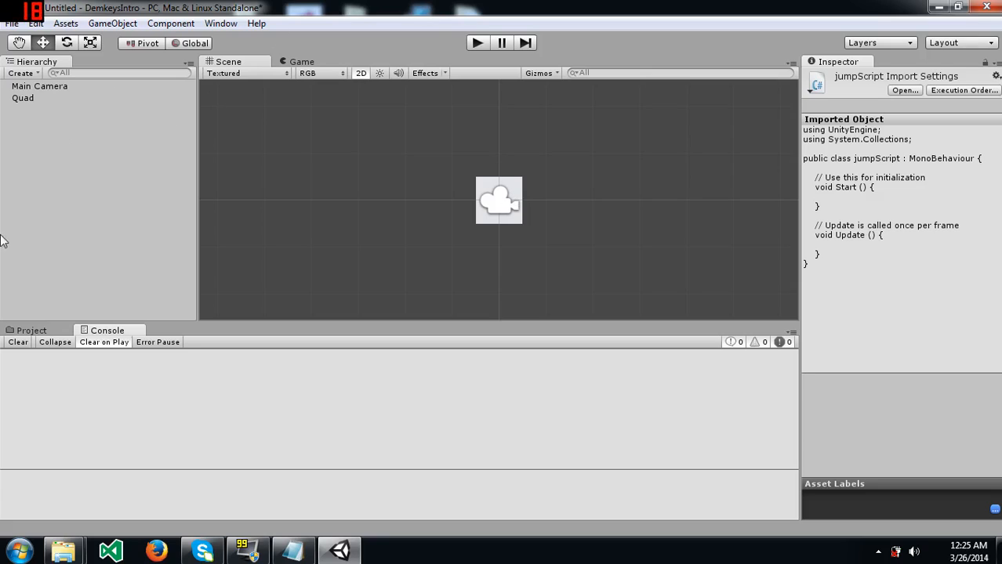
{"action": "left_click", "coordinate": [29, 331]}
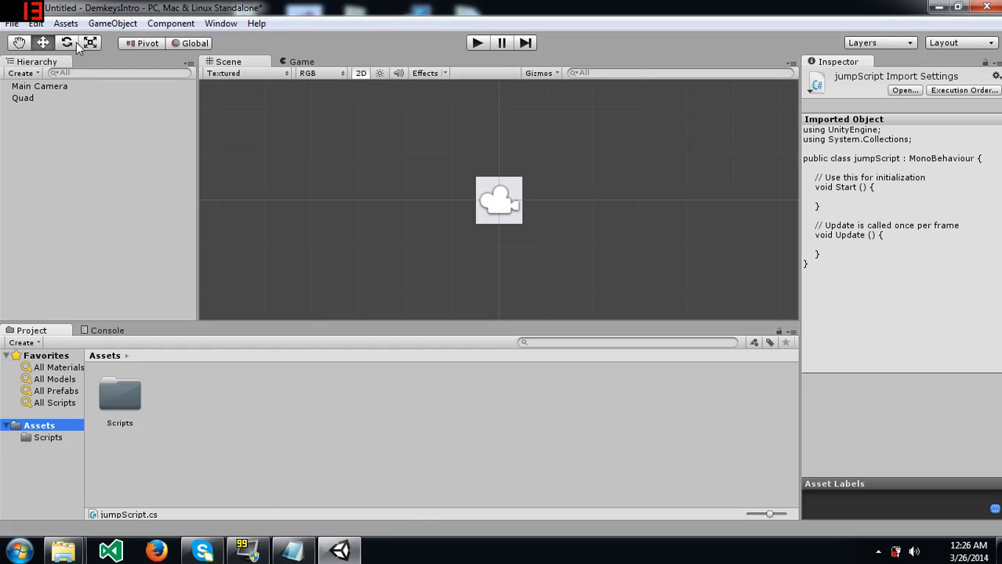
{"action": "left_click", "coordinate": [19, 44]}
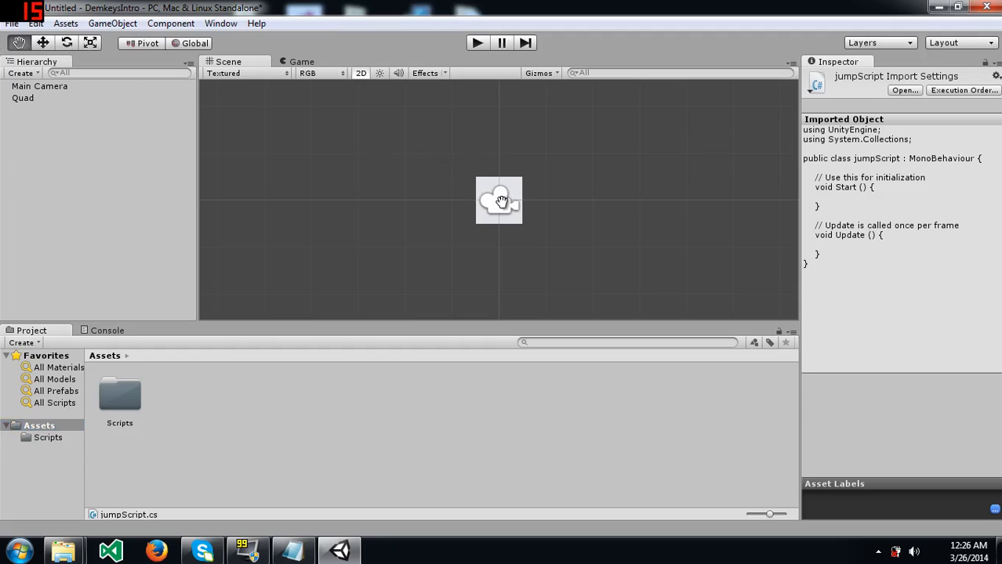
{"action": "mouse_move", "coordinate": [493, 200]}
{"action": "left_mouse_down"}
{"action": "mouse_move", "coordinate": [430, 127]}
{"action": "mouse_move", "coordinate": [335, 90]}
{"action": "mouse_move", "coordinate": [311, 215]}
{"action": "mouse_move", "coordinate": [556, 236]}
{"action": "mouse_move", "coordinate": [708, 345]}
{"action": "mouse_move", "coordinate": [598, 200]}
{"action": "mouse_move", "coordinate": [368, 202]}
{"action": "mouse_move", "coordinate": [273, 272]}
{"action": "mouse_move", "coordinate": [449, 192]}
{"action": "mouse_move", "coordinate": [640, 226]}
{"action": "mouse_move", "coordinate": [704, 302]}
{"action": "mouse_move", "coordinate": [607, 208]}
{"action": "mouse_move", "coordinate": [391, 259]}
{"action": "mouse_move", "coordinate": [689, 171]}
{"action": "mouse_move", "coordinate": [552, 370]}
{"action": "mouse_move", "coordinate": [439, 340]}
{"action": "mouse_move", "coordinate": [477, 102]}
{"action": "mouse_move", "coordinate": [427, 194]}
{"action": "mouse_move", "coordinate": [565, 225]}
{"action": "mouse_move", "coordinate": [552, 198]}
{"action": "mouse_move", "coordinate": [489, 209]}
{"action": "left_mouse_up"}
{"action": "scroll", "coordinate": [479, 199], "scroll_direction": "down", "scroll_amount": 2}
{"action": "scroll", "coordinate": [479, 198], "scroll_direction": "down", "scroll_amount": 3}
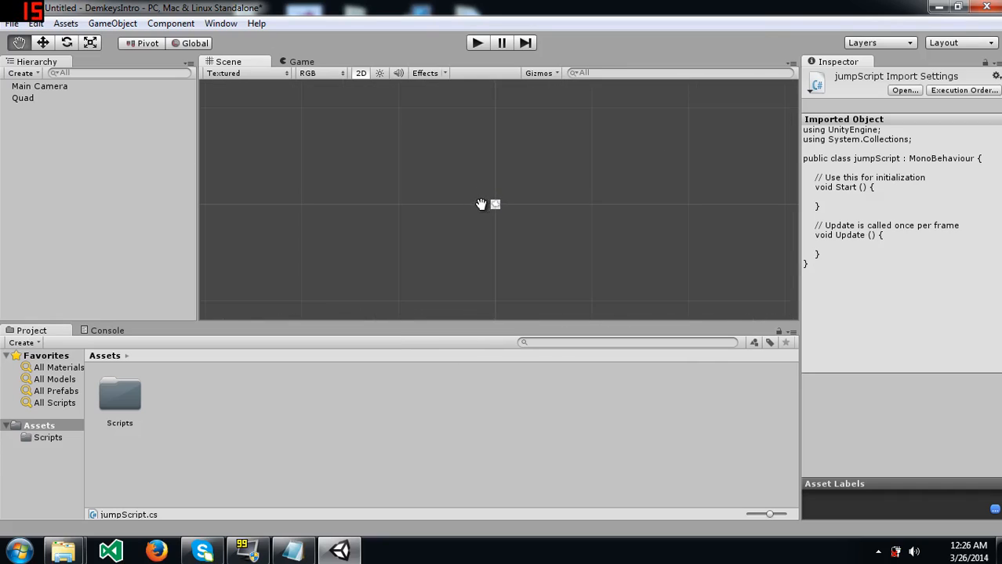
Add another Quad game object to the scene.
{"action": "left_click", "coordinate": [109, 24]}
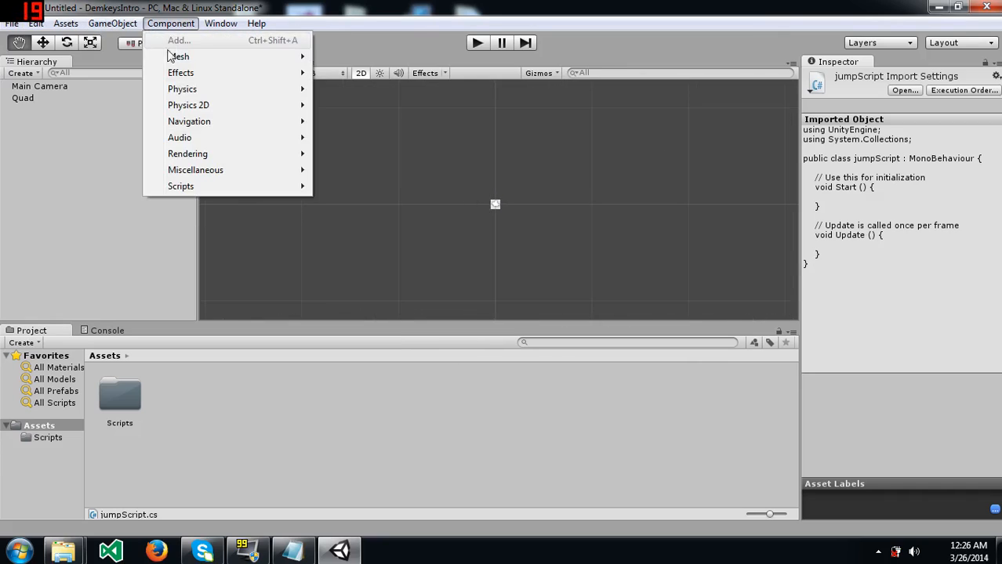
{"action": "mouse_move", "coordinate": [138, 62]}
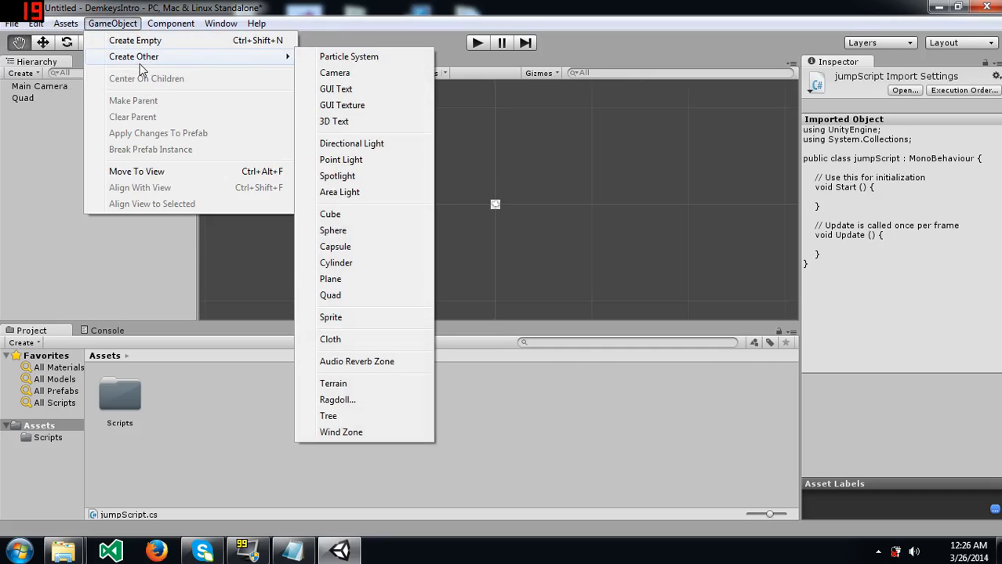
{"action": "left_click", "coordinate": [357, 298]}
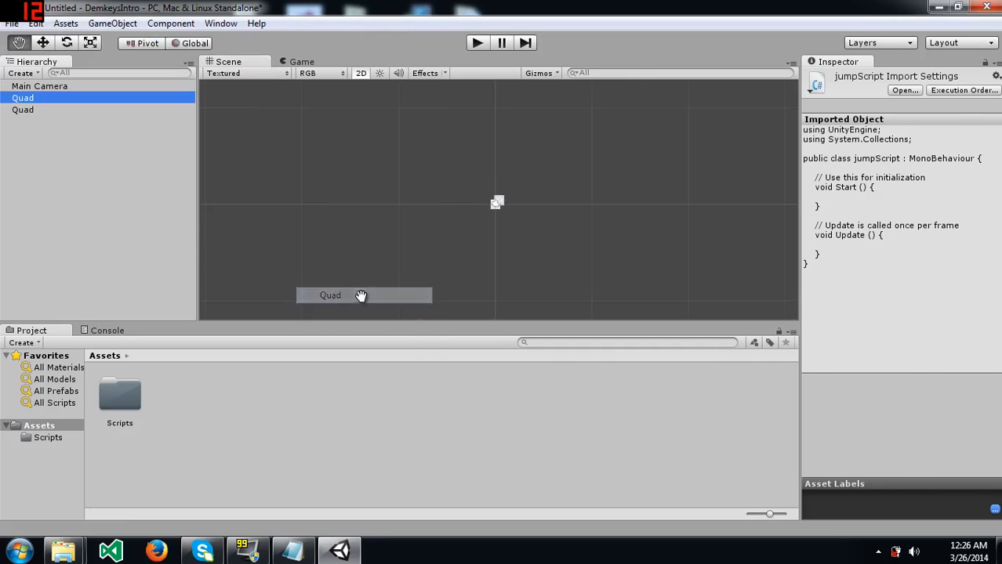
{"action": "scroll", "coordinate": [516, 210], "scroll_direction": "up", "scroll_amount": 10}
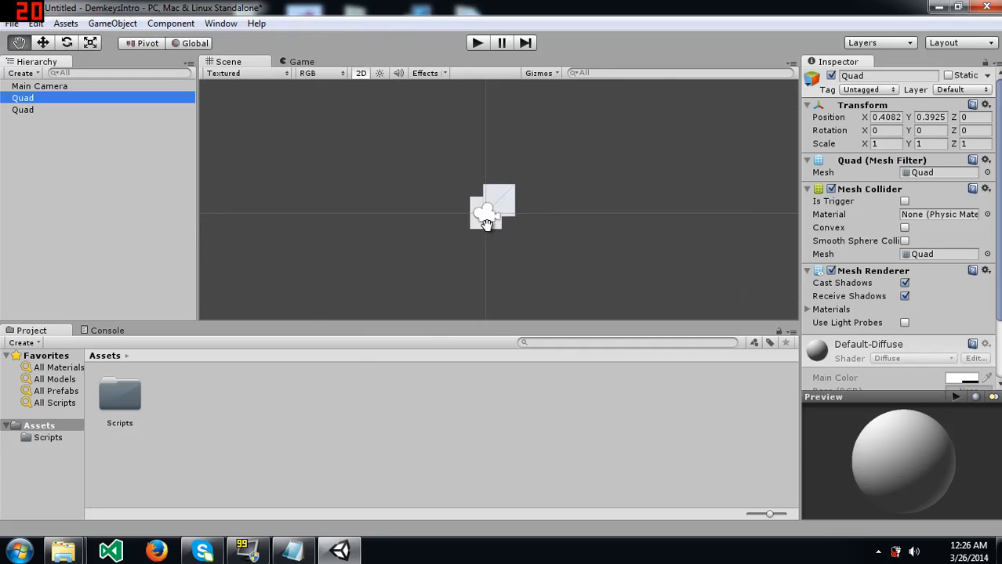
Scale the new Quad up to about 9.14 in X and 4.08 in Y.
{"action": "key", "text": "e"}
{"action": "key", "text": "r"}
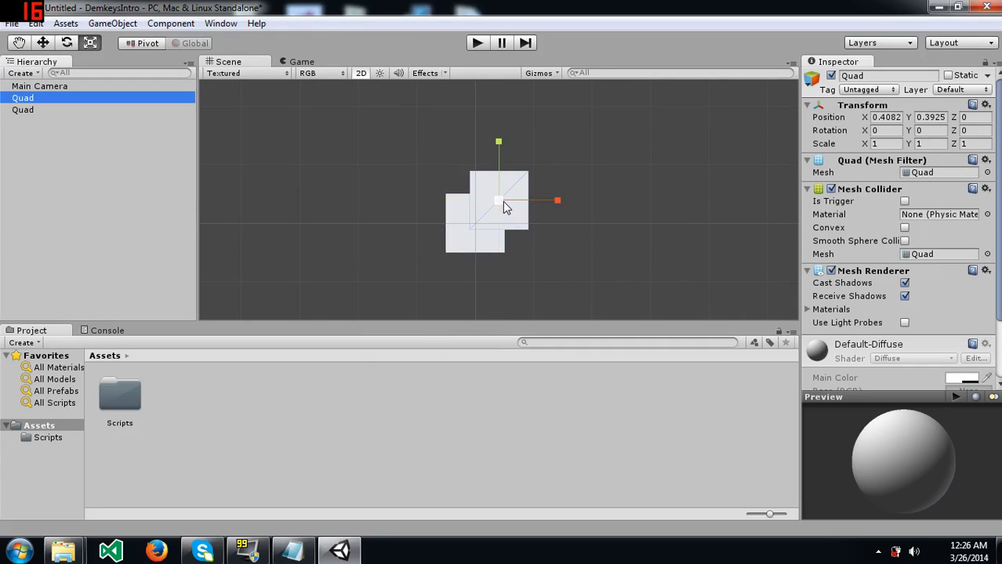
{"action": "left_click_drag", "start_coordinate": [500, 203], "coordinate": [697, 114]}
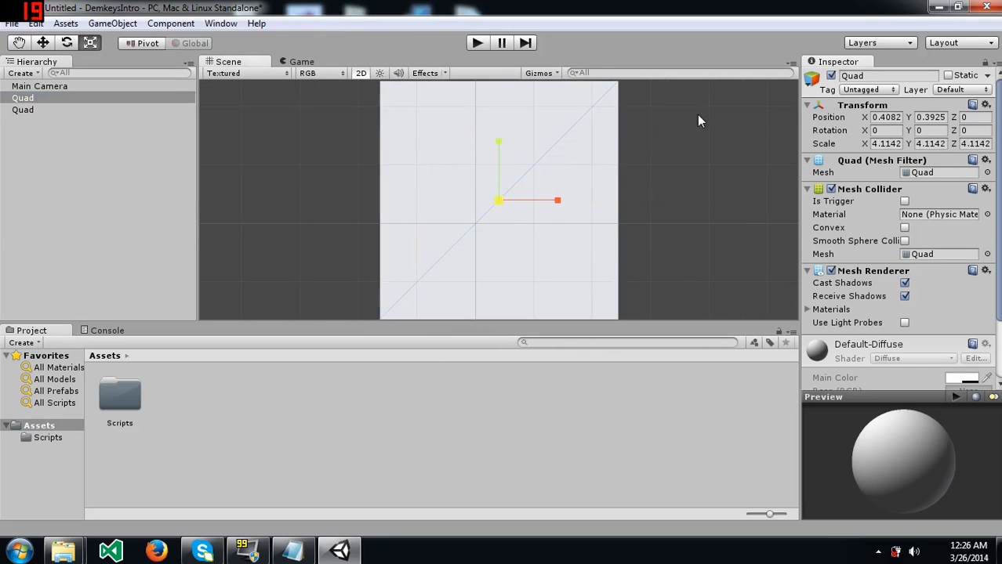
{"action": "left_click_drag", "start_coordinate": [558, 205], "coordinate": [634, 213]}
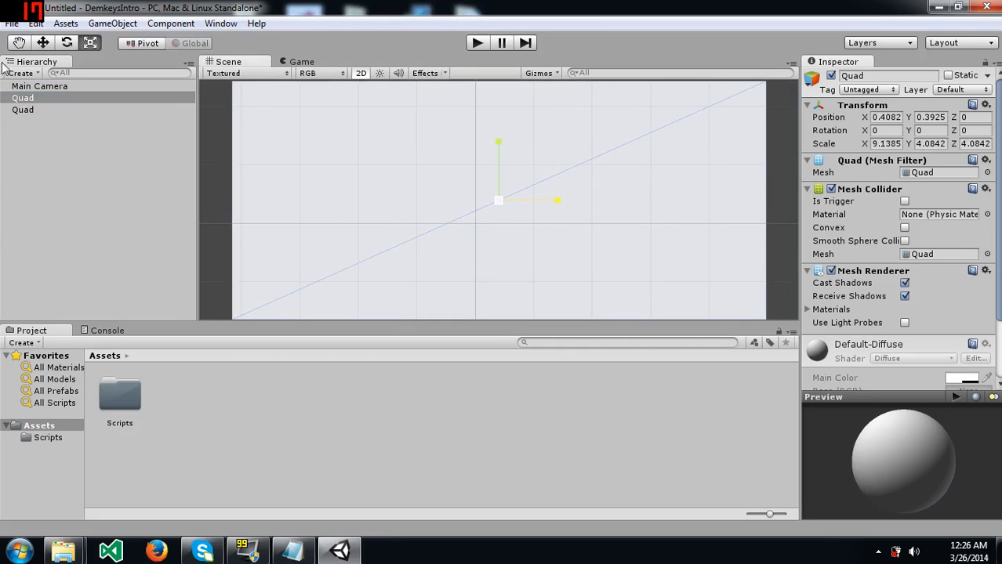
Select the original Quad at the origin and activate the Move tool.
{"action": "left_click", "coordinate": [25, 111]}
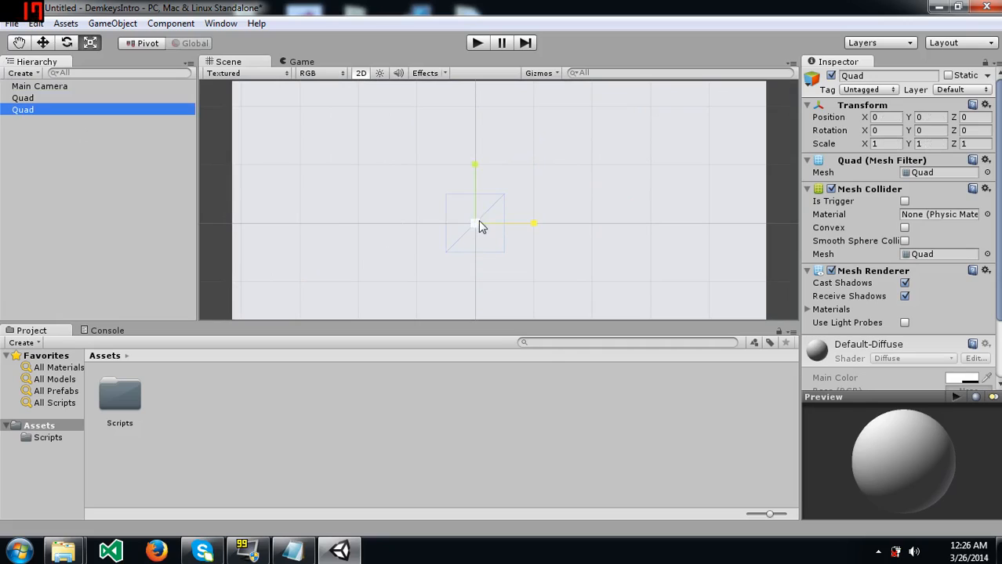
{"action": "key", "text": "e"}
{"action": "key", "text": "w"}
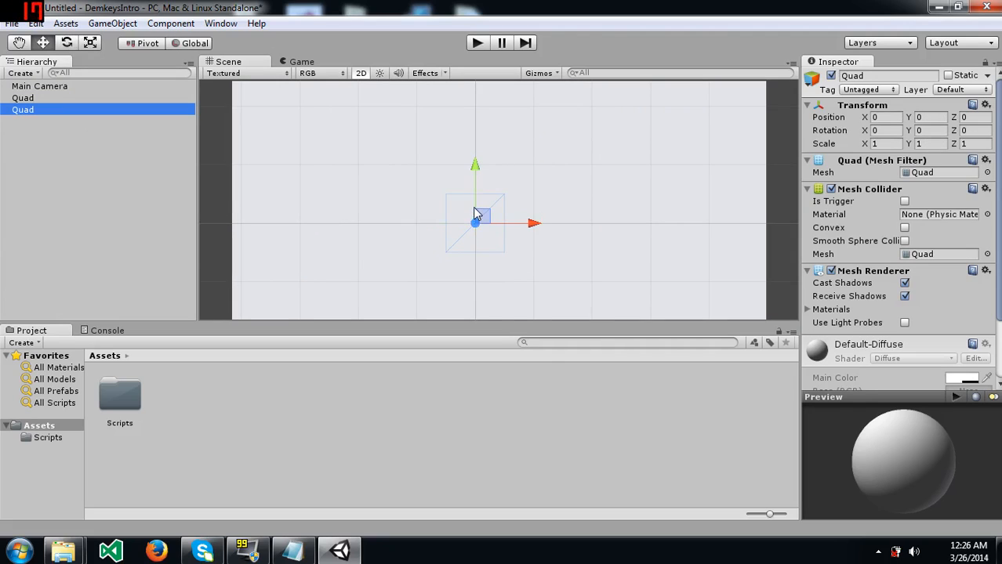
Create a new material named color in the Assets folder.
{"action": "right_click", "coordinate": [241, 391]}
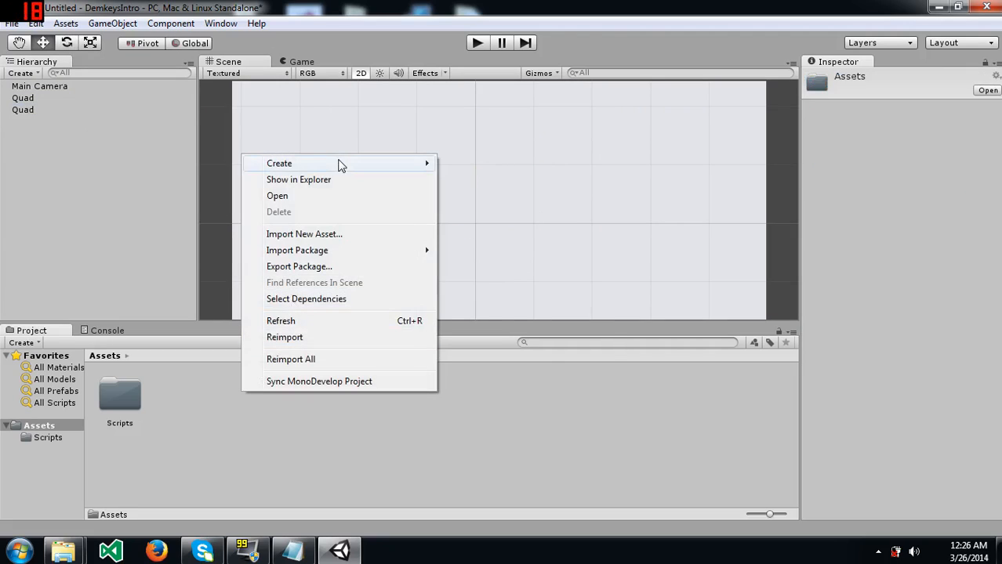
{"action": "mouse_move", "coordinate": [338, 162]}
{"action": "left_click", "coordinate": [527, 297]}
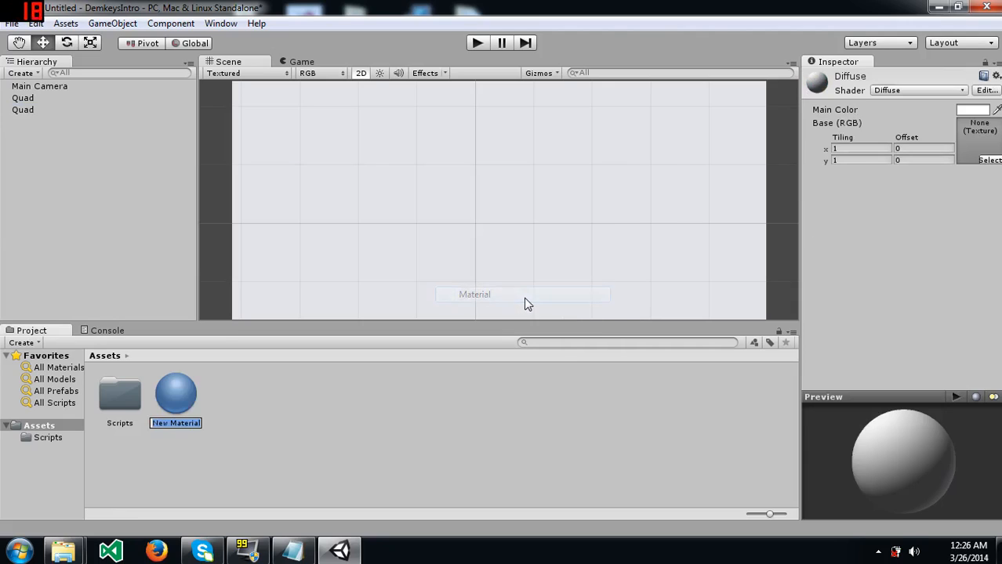
{"action": "type", "text": "color"}
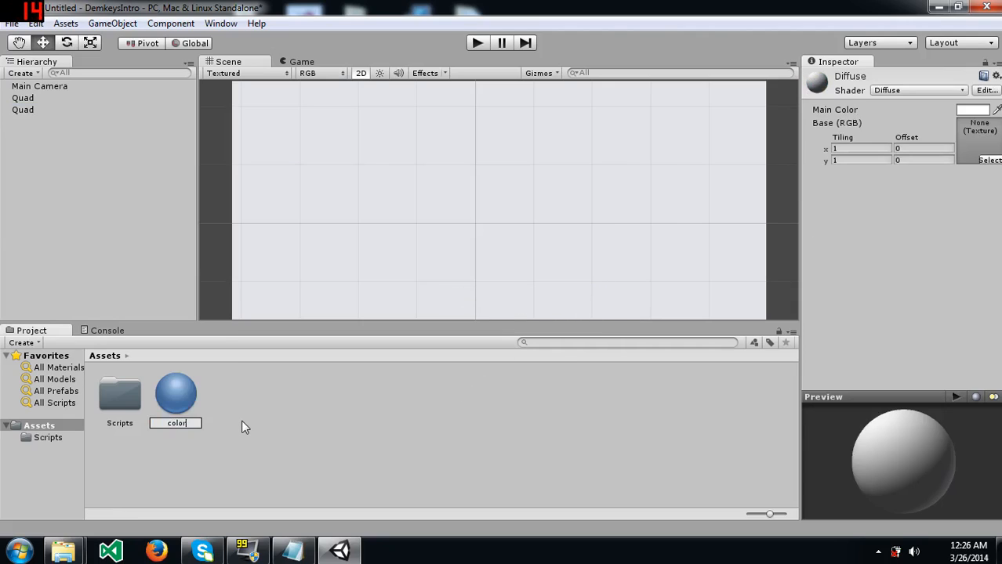
{"action": "key", "text": "Return"}
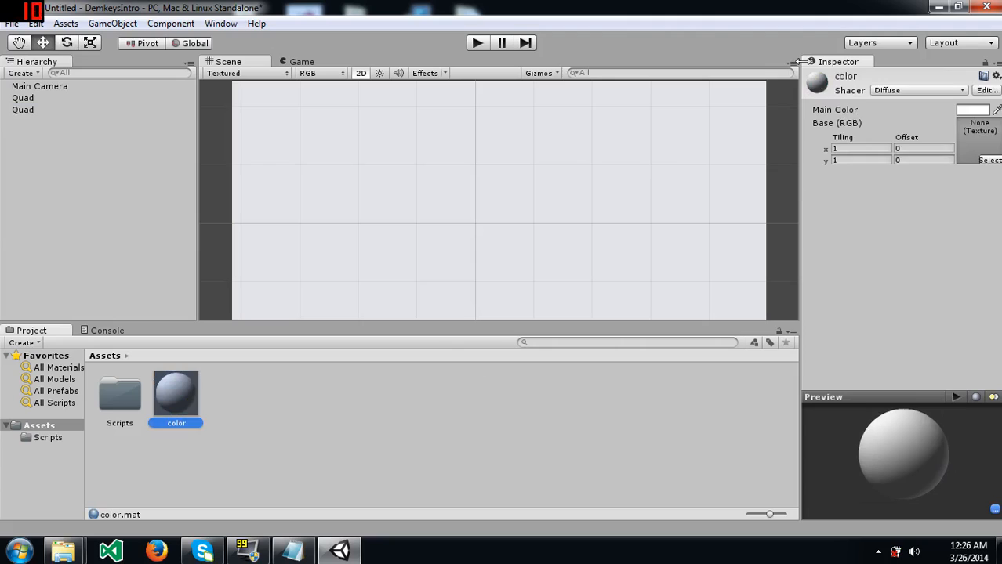
Set the color material's main color to pure red (R 255, G 0, B 0).
{"action": "left_click", "coordinate": [976, 110]}
{"action": "left_click", "coordinate": [725, 249]}
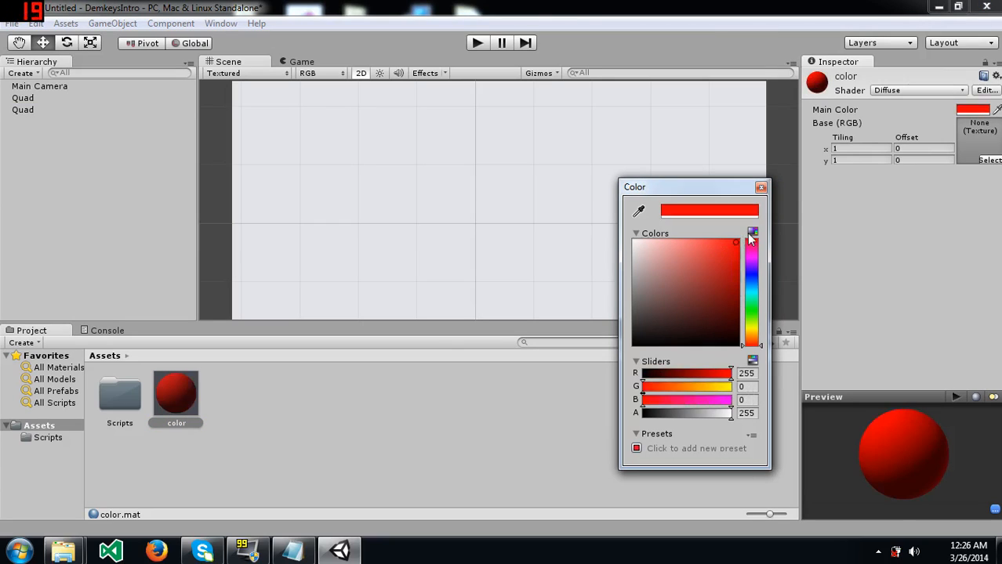
{"action": "left_click", "coordinate": [761, 187]}
Apply the color material to the small Quad at the origin.
{"action": "left_click_drag", "start_coordinate": [191, 389], "coordinate": [33, 106]}
{"action": "left_click", "coordinate": [22, 100]}
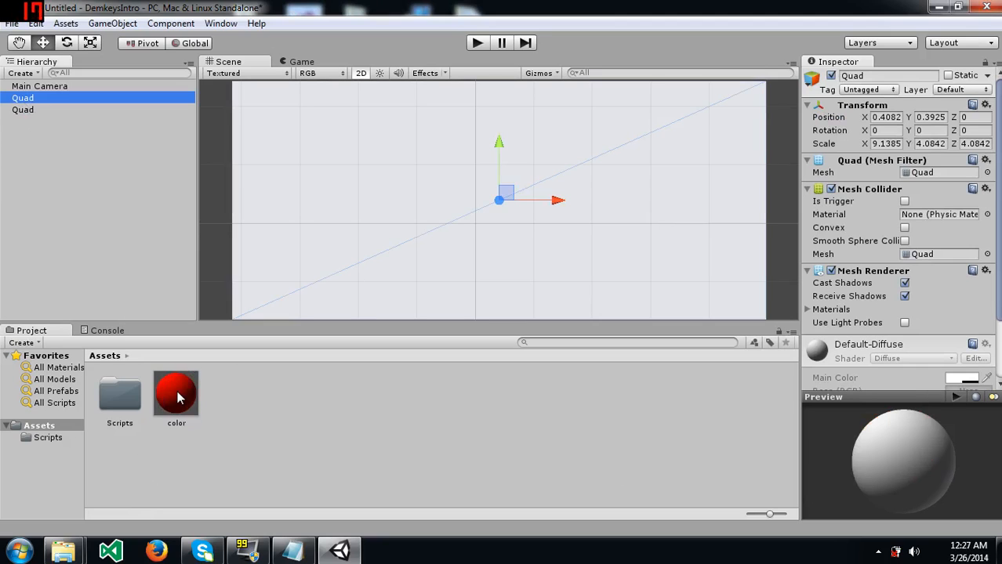
{"action": "left_click", "coordinate": [23, 112]}
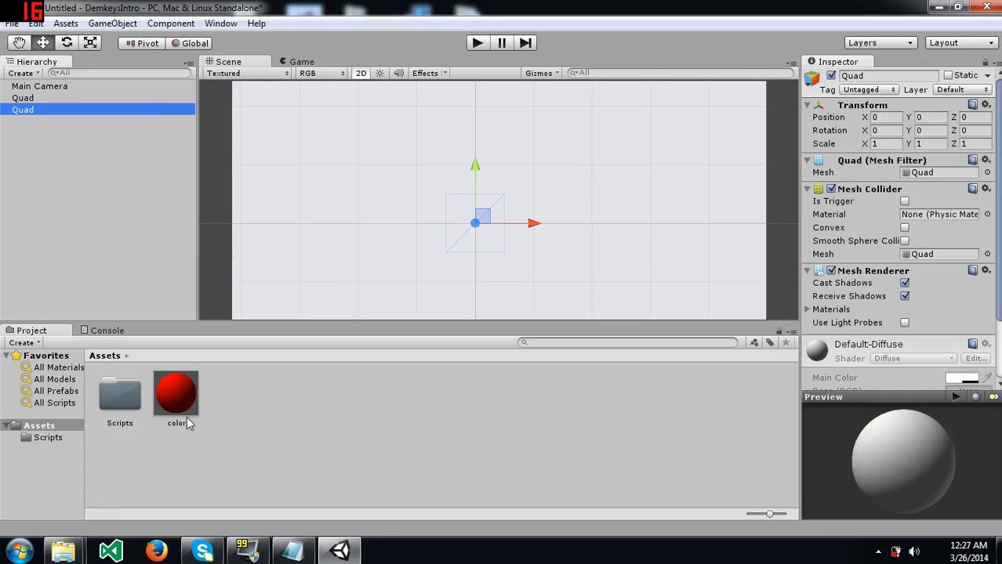
{"action": "left_click_drag", "start_coordinate": [162, 385], "coordinate": [32, 112]}
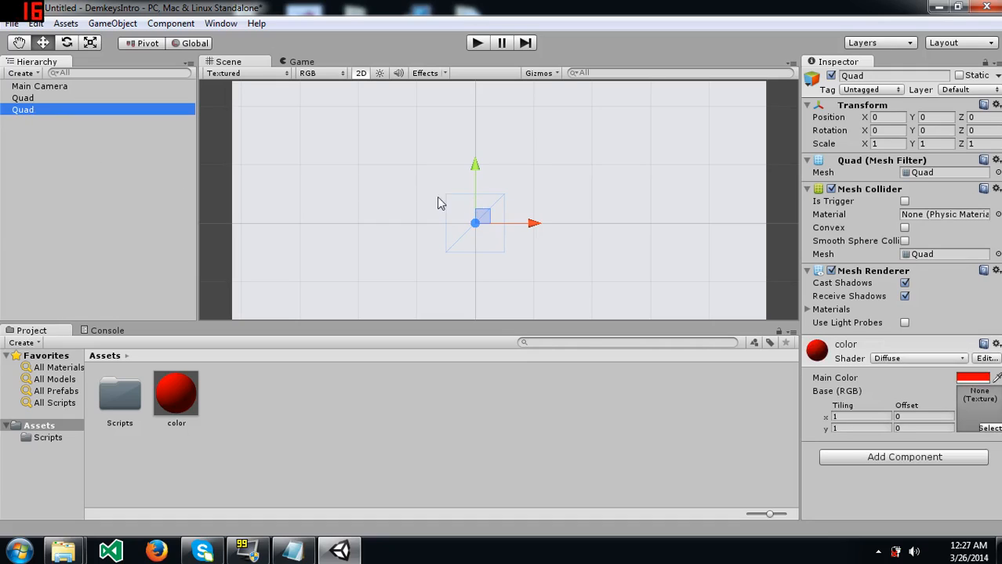
Bring the small red Quad in front of the large one by setting its Z position to about -0.46.
{"action": "left_click", "coordinate": [24, 98]}
{"action": "left_click", "coordinate": [21, 99]}
{"action": "left_click", "coordinate": [22, 110]}
{"action": "left_click_drag", "start_coordinate": [960, 119], "coordinate": [946, 121]}
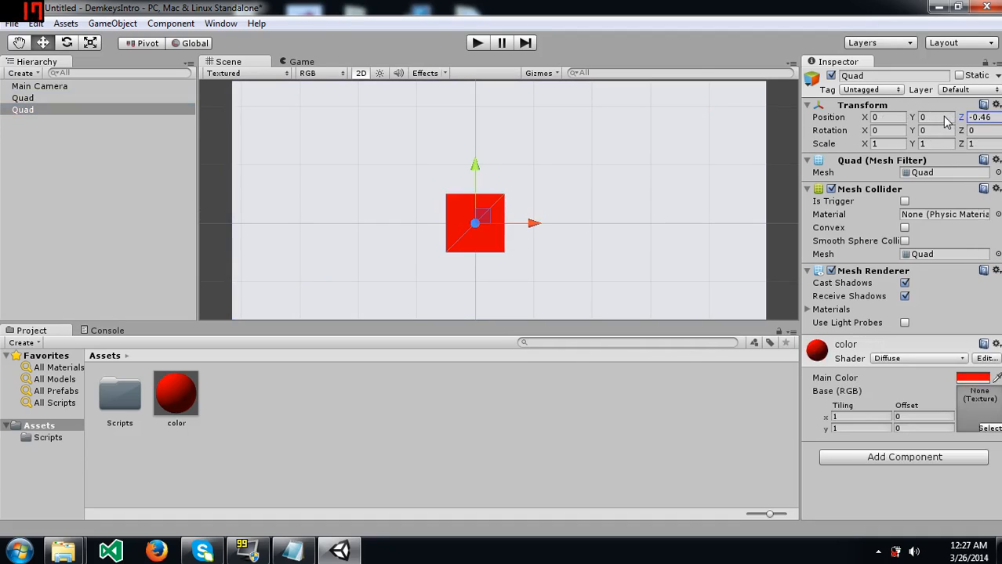
{"action": "scroll", "coordinate": [511, 174], "scroll_direction": "down", "scroll_amount": 1}
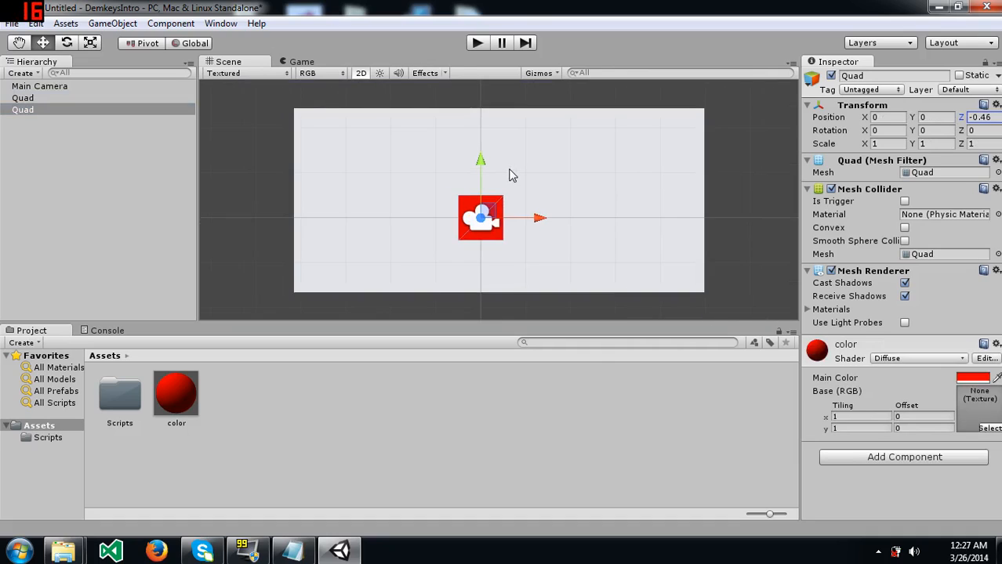
{"action": "scroll", "coordinate": [509, 175], "scroll_direction": "up", "scroll_amount": 1}
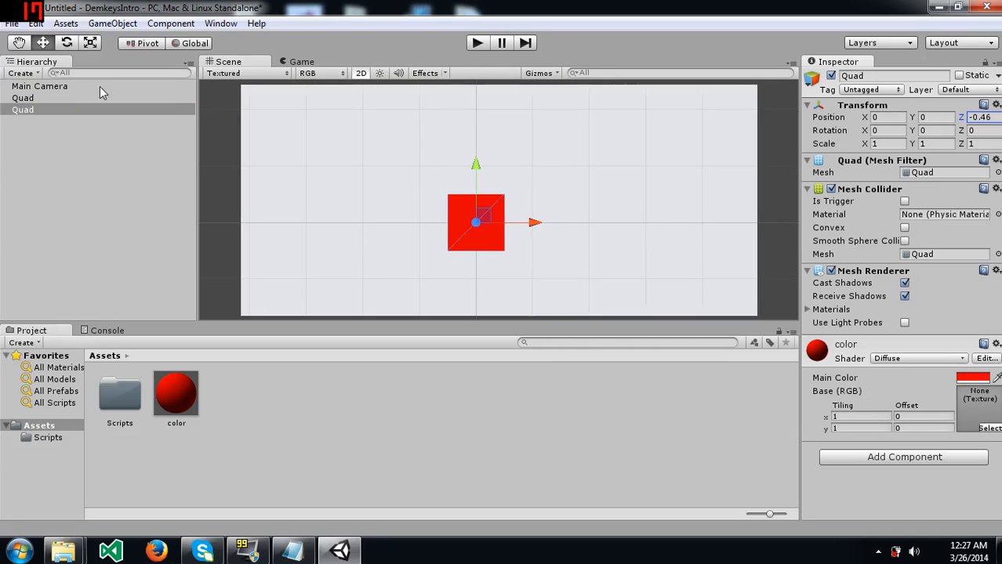
Switch between the Hand and Move tools and pan the Scene view with the Hand tool.
{"action": "left_click", "coordinate": [19, 44]}
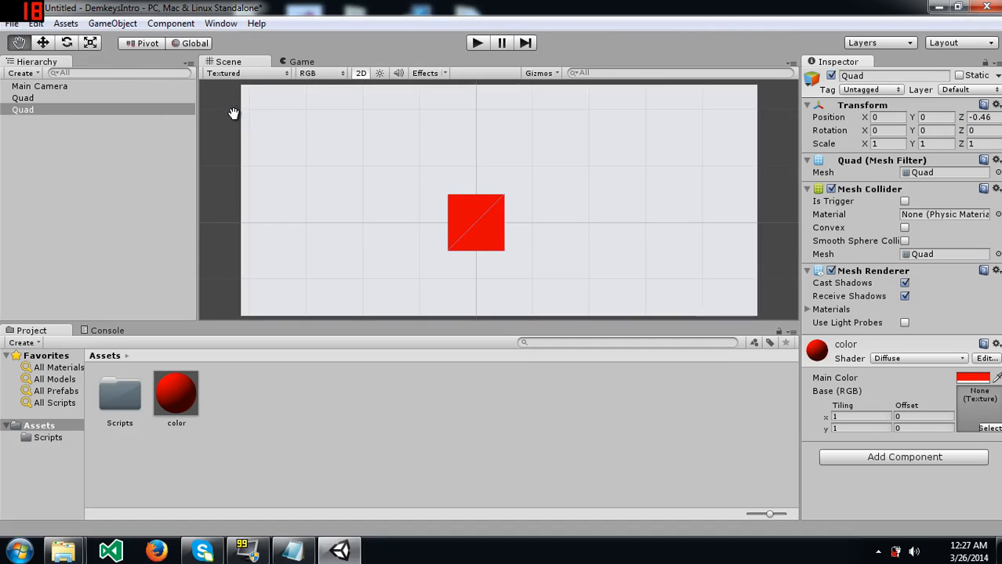
{"action": "key", "text": "w"}
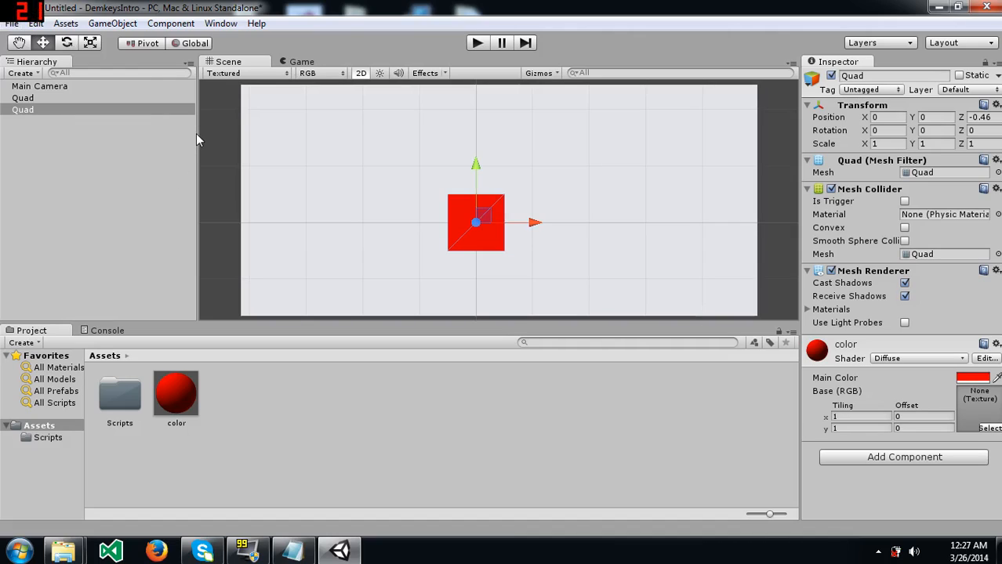
{"action": "key", "text": "q"}
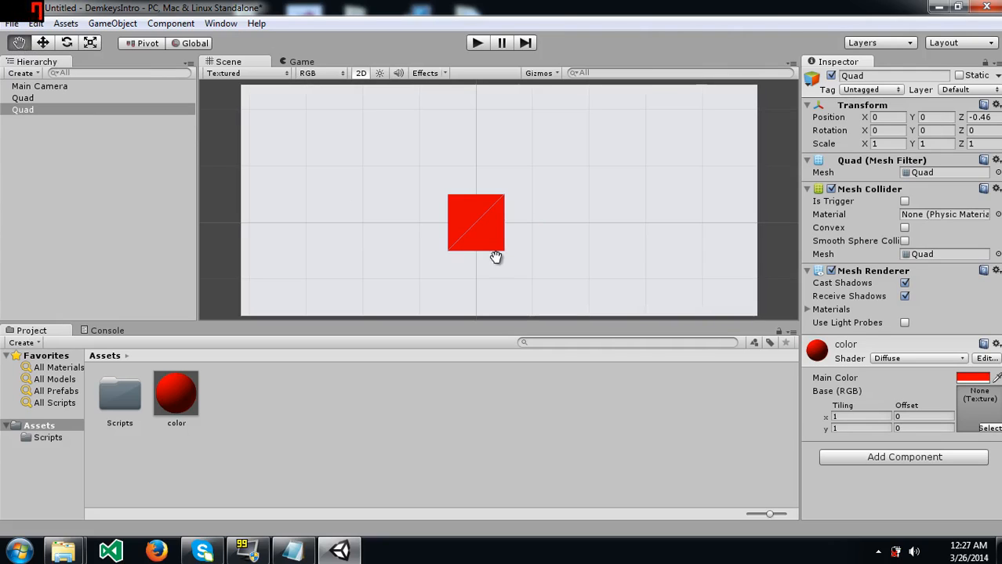
{"action": "mouse_move", "coordinate": [488, 225]}
{"action": "left_mouse_down"}
{"action": "mouse_move", "coordinate": [512, 205]}
{"action": "mouse_move", "coordinate": [762, 132]}
{"action": "mouse_move", "coordinate": [757, 389]}
{"action": "mouse_move", "coordinate": [351, 336]}
{"action": "mouse_move", "coordinate": [160, 230]}
{"action": "mouse_move", "coordinate": [341, 381]}
{"action": "mouse_move", "coordinate": [619, 239]}
{"action": "mouse_move", "coordinate": [509, 177]}
{"action": "mouse_move", "coordinate": [280, 190]}
{"action": "mouse_move", "coordinate": [306, 308]}
{"action": "mouse_move", "coordinate": [508, 286]}
{"action": "mouse_move", "coordinate": [674, 188]}
{"action": "mouse_move", "coordinate": [499, 254]}
{"action": "mouse_move", "coordinate": [482, 238]}
{"action": "mouse_move", "coordinate": [494, 229]}
{"action": "left_mouse_up"}
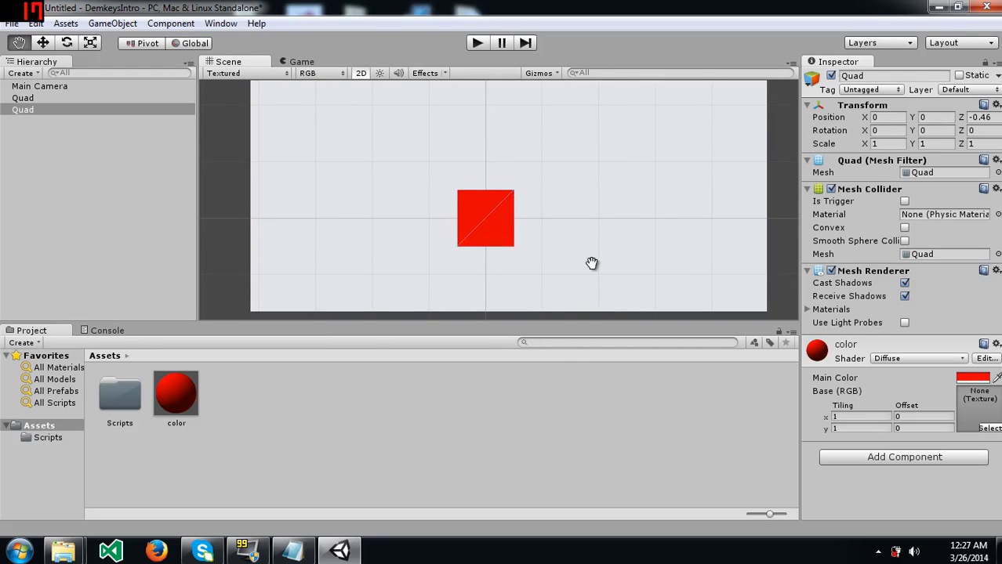
{"action": "mouse_move", "coordinate": [613, 195]}
{"action": "left_mouse_down"}
{"action": "mouse_move", "coordinate": [207, 302]}
{"action": "mouse_move", "coordinate": [122, 361]}
{"action": "mouse_move", "coordinate": [494, 152]}
{"action": "mouse_move", "coordinate": [792, 121]}
{"action": "mouse_move", "coordinate": [23, 51]}
{"action": "mouse_move", "coordinate": [32, 87]}
{"action": "mouse_move", "coordinate": [512, 239]}
{"action": "mouse_move", "coordinate": [129, 302]}
{"action": "mouse_move", "coordinate": [157, 475]}
{"action": "mouse_move", "coordinate": [783, 142]}
{"action": "mouse_move", "coordinate": [257, 542]}
{"action": "mouse_move", "coordinate": [39, 88]}
{"action": "mouse_move", "coordinate": [903, 321]}
{"action": "mouse_move", "coordinate": [581, 141]}
{"action": "mouse_move", "coordinate": [481, 230]}
{"action": "mouse_move", "coordinate": [653, 217]}
{"action": "mouse_move", "coordinate": [641, 196]}
{"action": "mouse_move", "coordinate": [599, 195]}
{"action": "left_mouse_up"}
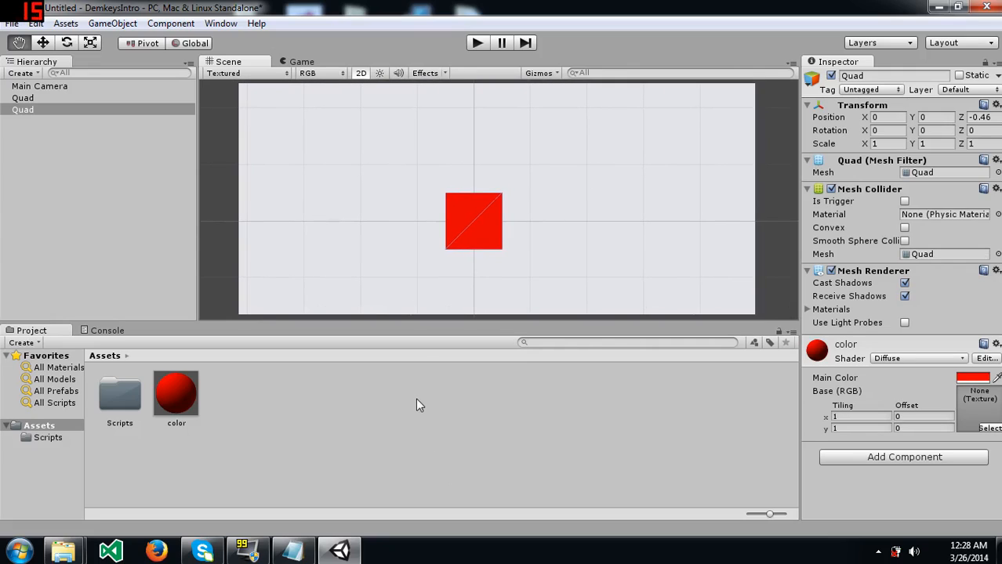
Rename the red Quad to Player and move it to about X 0.82, Y 0.52 with the Move tool.
{"action": "left_click", "coordinate": [44, 47]}
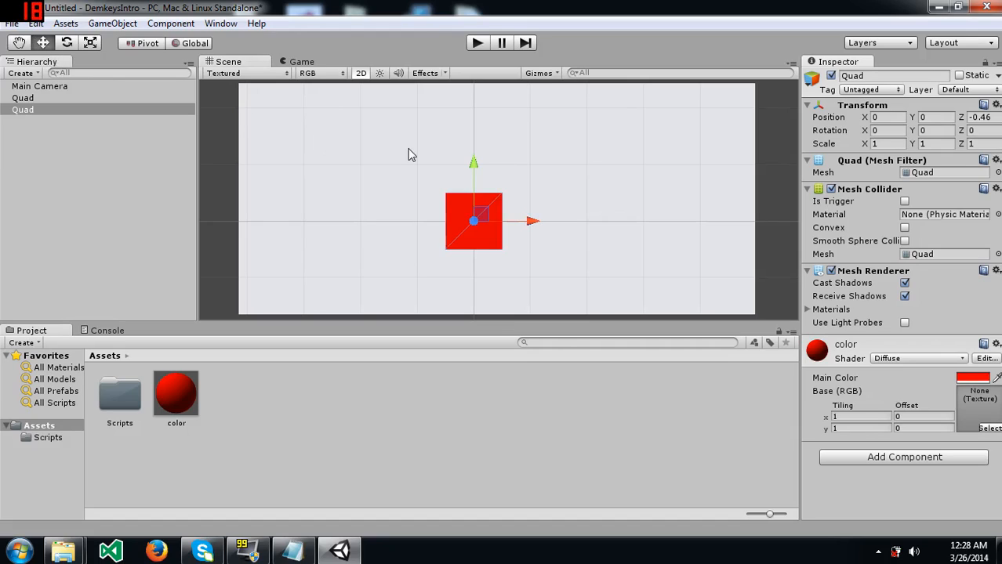
{"action": "left_click", "coordinate": [22, 99]}
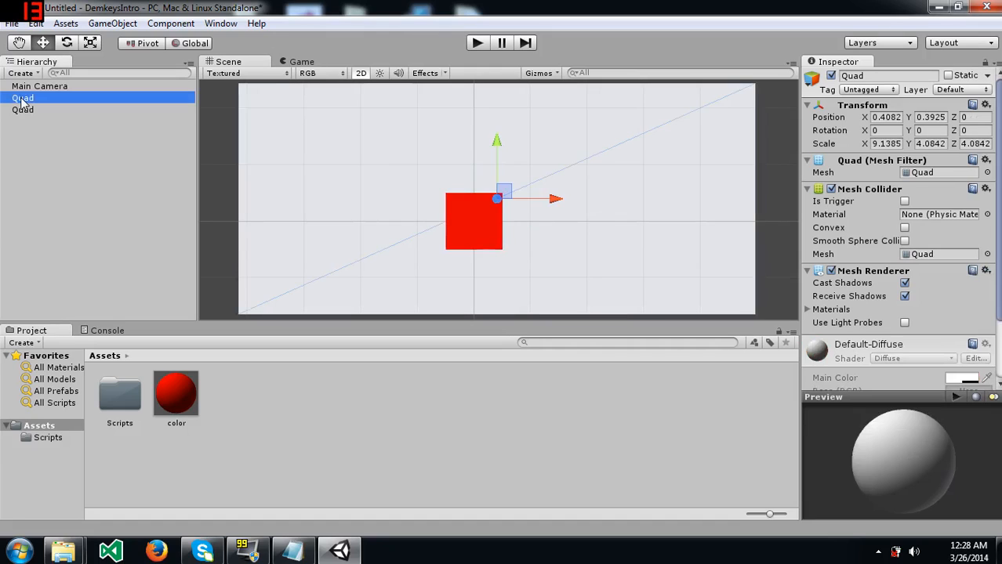
{"action": "left_click", "coordinate": [23, 110]}
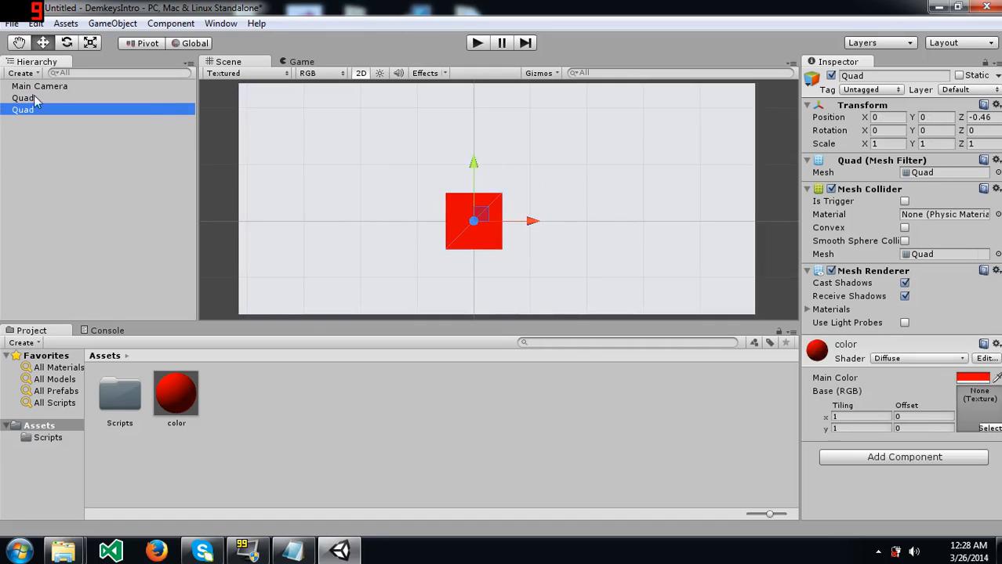
{"action": "left_click", "coordinate": [44, 86]}
{"action": "left_click", "coordinate": [28, 99]}
{"action": "left_click", "coordinate": [23, 110]}
{"action": "left_click", "coordinate": [23, 112]}
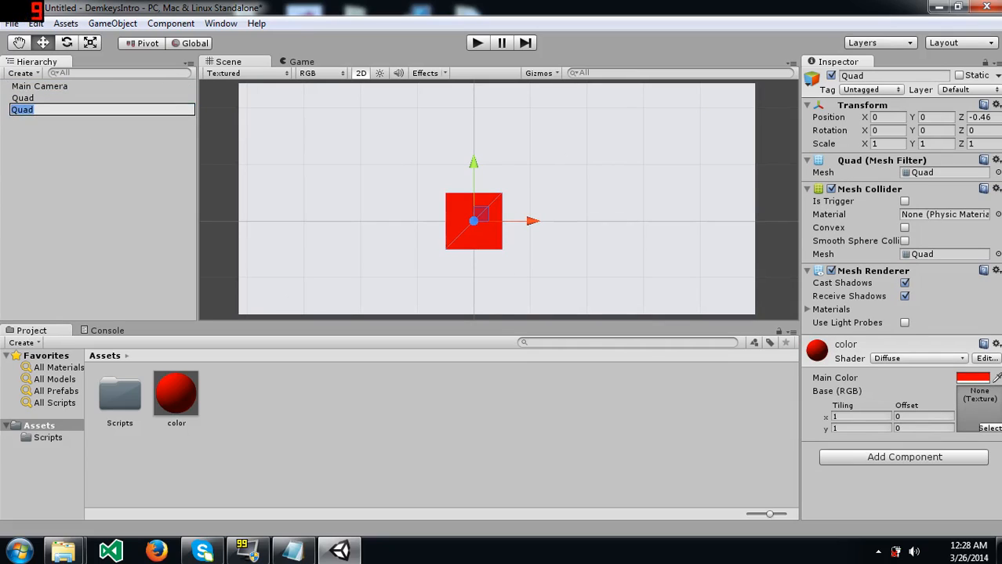
{"action": "type", "text": "Player"}
{"action": "key", "text": "Return"}
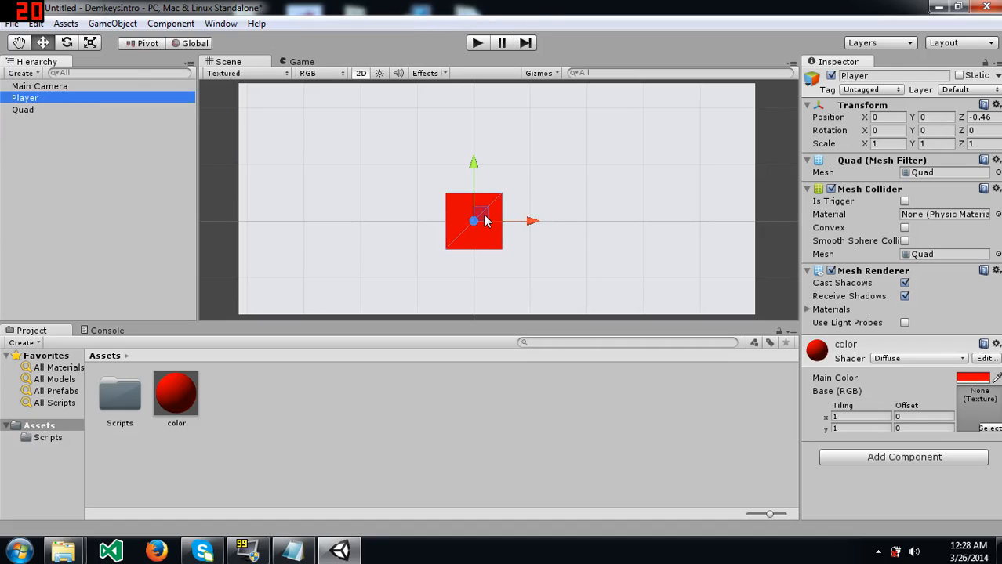
{"action": "left_click_drag", "start_coordinate": [533, 226], "coordinate": [525, 191]}
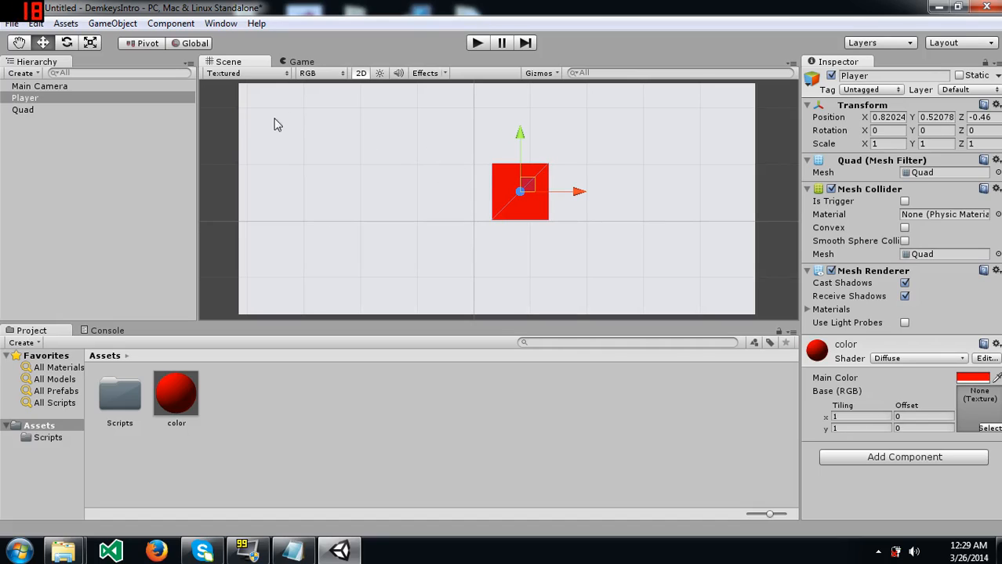
Try rotating the Player about its Z and X axes with the Rotate tool, and undo the rotation.
{"action": "key", "text": "e"}
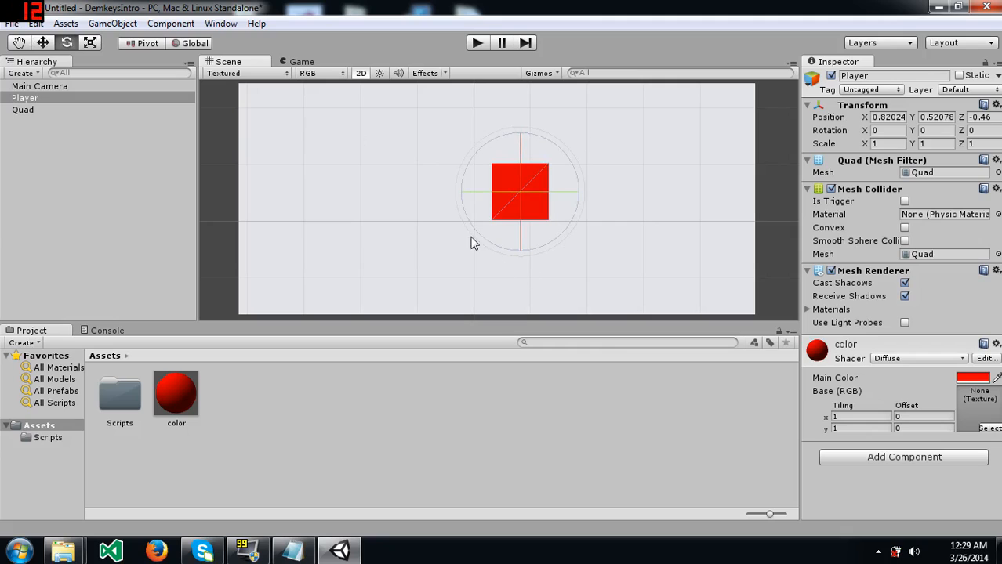
{"action": "mouse_move", "coordinate": [493, 145]}
{"action": "left_mouse_down"}
{"action": "mouse_move", "coordinate": [540, 133]}
{"action": "mouse_move", "coordinate": [577, 329]}
{"action": "mouse_move", "coordinate": [380, 159]}
{"action": "mouse_move", "coordinate": [657, 81]}
{"action": "mouse_move", "coordinate": [812, 251]}
{"action": "mouse_move", "coordinate": [565, 355]}
{"action": "mouse_move", "coordinate": [284, 198]}
{"action": "mouse_move", "coordinate": [498, 496]}
{"action": "mouse_move", "coordinate": [681, 289]}
{"action": "mouse_move", "coordinate": [492, 214]}
{"action": "mouse_move", "coordinate": [130, 183]}
{"action": "mouse_move", "coordinate": [343, 212]}
{"action": "mouse_move", "coordinate": [382, 203]}
{"action": "mouse_move", "coordinate": [441, 142]}
{"action": "mouse_move", "coordinate": [513, 114]}
{"action": "mouse_move", "coordinate": [491, 128]}
{"action": "left_mouse_up"}
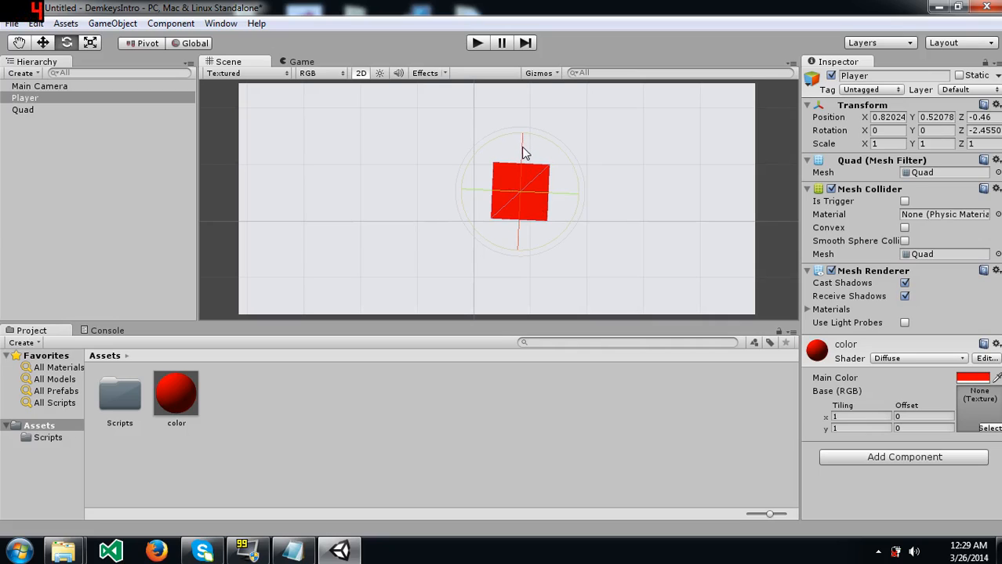
{"action": "left_click_drag", "start_coordinate": [521, 147], "coordinate": [484, 174]}
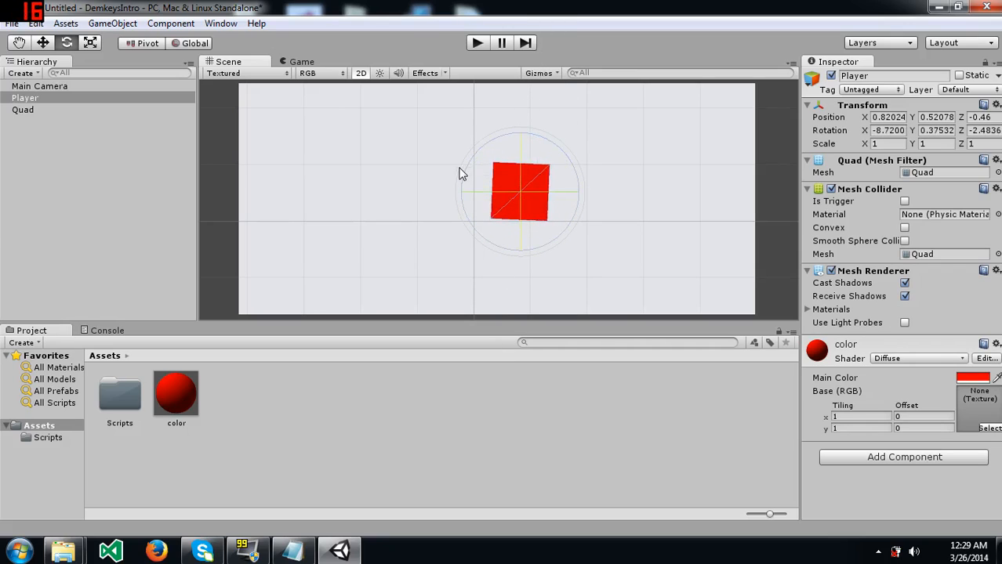
{"action": "key", "text": "ctrl+z"}
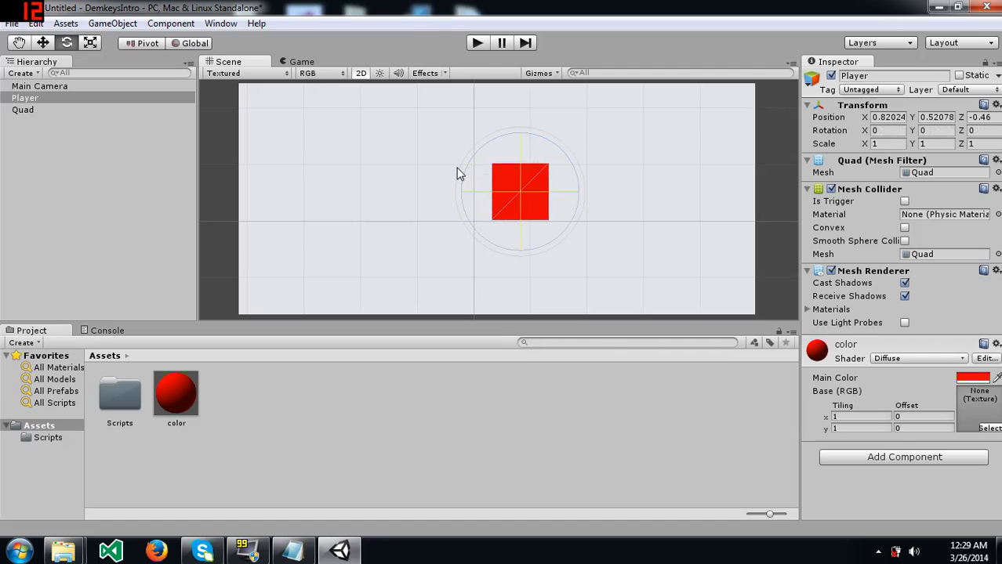
Scale the Player to about 1.18 in X, 1.11 in Y and 1.03 in Z with the Scale tool.
{"action": "left_click", "coordinate": [91, 44]}
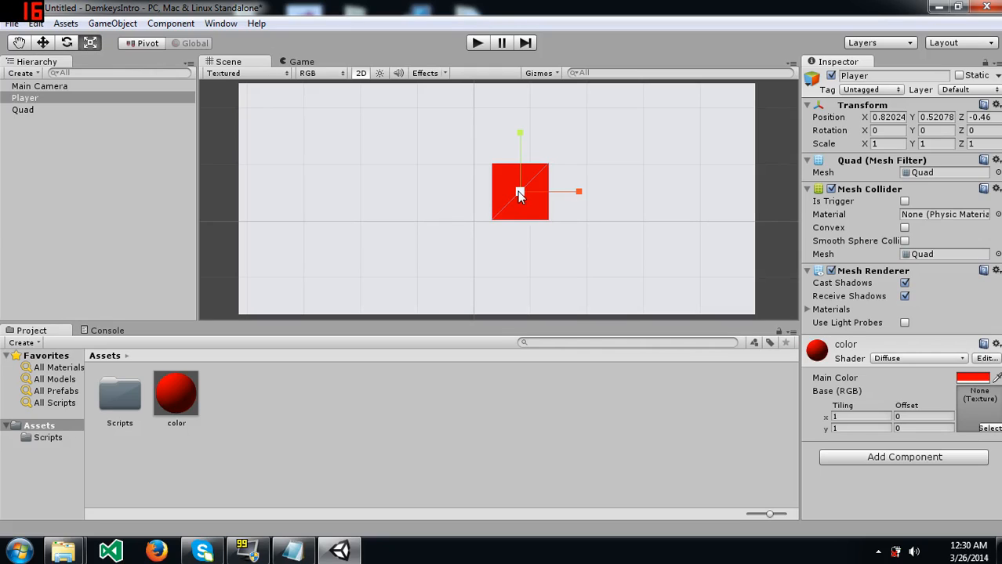
{"action": "mouse_move", "coordinate": [520, 194]}
{"action": "left_mouse_down"}
{"action": "mouse_move", "coordinate": [622, 146]}
{"action": "mouse_move", "coordinate": [633, 154]}
{"action": "mouse_move", "coordinate": [598, 180]}
{"action": "mouse_move", "coordinate": [502, 197]}
{"action": "mouse_move", "coordinate": [601, 150]}
{"action": "mouse_move", "coordinate": [513, 188]}
{"action": "mouse_move", "coordinate": [566, 159]}
{"action": "mouse_move", "coordinate": [535, 185]}
{"action": "left_mouse_up"}
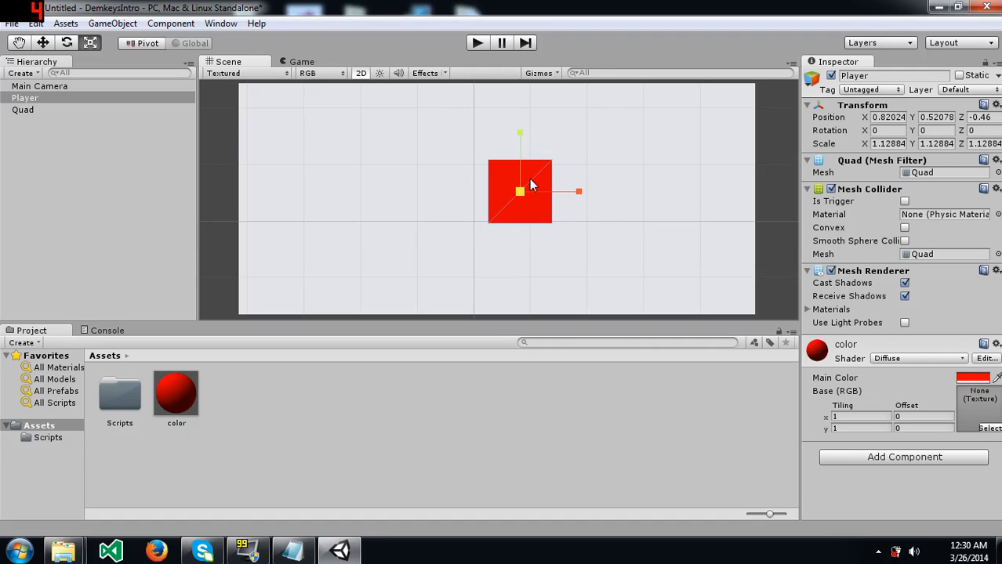
{"action": "mouse_move", "coordinate": [519, 195]}
{"action": "left_mouse_down"}
{"action": "mouse_move", "coordinate": [532, 173]}
{"action": "mouse_move", "coordinate": [544, 170]}
{"action": "mouse_move", "coordinate": [519, 196]}
{"action": "mouse_move", "coordinate": [616, 150]}
{"action": "mouse_move", "coordinate": [532, 187]}
{"action": "left_mouse_up"}
{"action": "left_click_drag", "start_coordinate": [517, 192], "coordinate": [510, 187]}
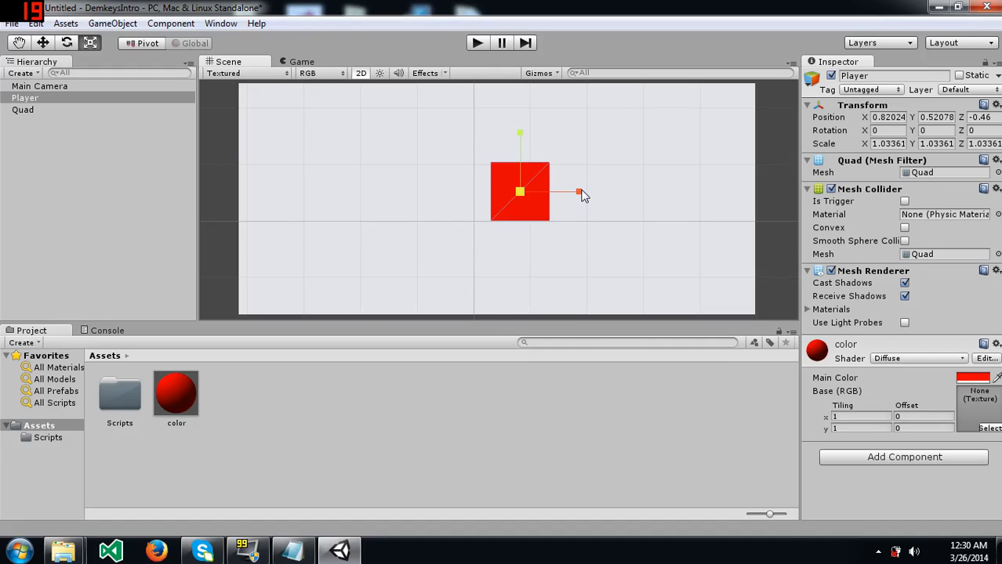
{"action": "mouse_move", "coordinate": [583, 199]}
{"action": "left_mouse_down"}
{"action": "mouse_move", "coordinate": [781, 196]}
{"action": "mouse_move", "coordinate": [549, 208]}
{"action": "mouse_move", "coordinate": [693, 188]}
{"action": "mouse_move", "coordinate": [747, 197]}
{"action": "mouse_move", "coordinate": [646, 215]}
{"action": "mouse_move", "coordinate": [580, 209]}
{"action": "left_mouse_up"}
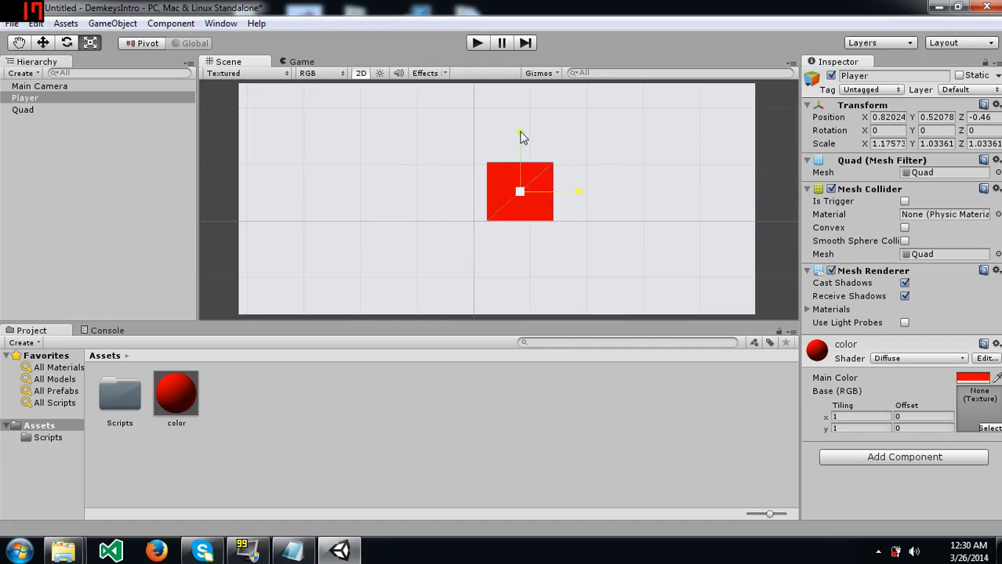
{"action": "mouse_move", "coordinate": [520, 135]}
{"action": "left_mouse_down"}
{"action": "mouse_move", "coordinate": [517, 83]}
{"action": "mouse_move", "coordinate": [531, 49]}
{"action": "mouse_move", "coordinate": [519, 141]}
{"action": "mouse_move", "coordinate": [521, 55]}
{"action": "mouse_move", "coordinate": [521, 200]}
{"action": "mouse_move", "coordinate": [515, 112]}
{"action": "mouse_move", "coordinate": [518, 134]}
{"action": "left_mouse_up"}
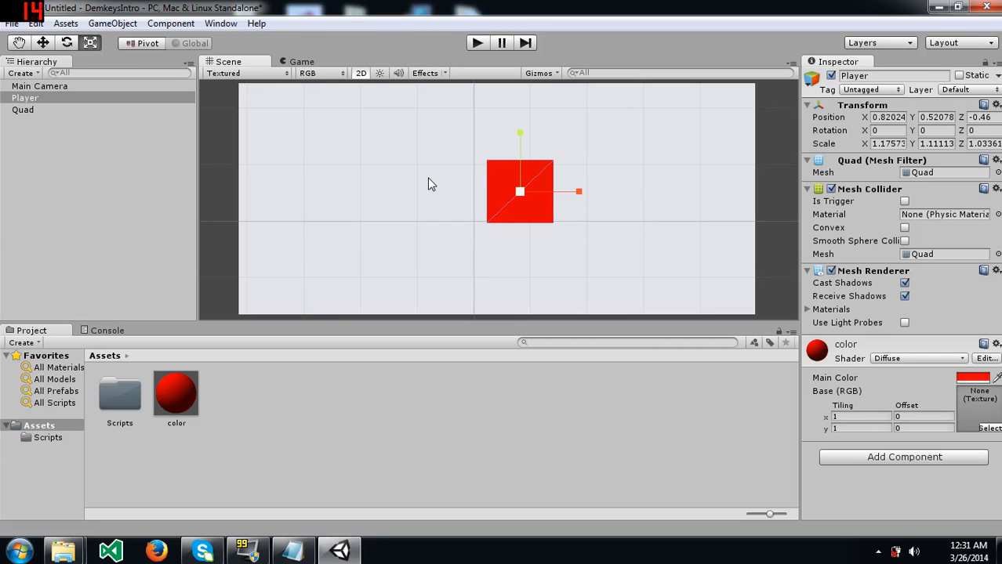
{"action": "mouse_move", "coordinate": [430, 184]}
{"action": "middle_mouse_down"}
{"action": "mouse_move", "coordinate": [375, 169]}
{"action": "mouse_move", "coordinate": [404, 189]}
{"action": "mouse_move", "coordinate": [411, 176]}
{"action": "mouse_move", "coordinate": [410, 188]}
{"action": "mouse_move", "coordinate": [425, 196]}
{"action": "mouse_move", "coordinate": [427, 180]}
{"action": "mouse_move", "coordinate": [419, 180]}
{"action": "mouse_move", "coordinate": [424, 187]}
{"action": "middle_mouse_up"}
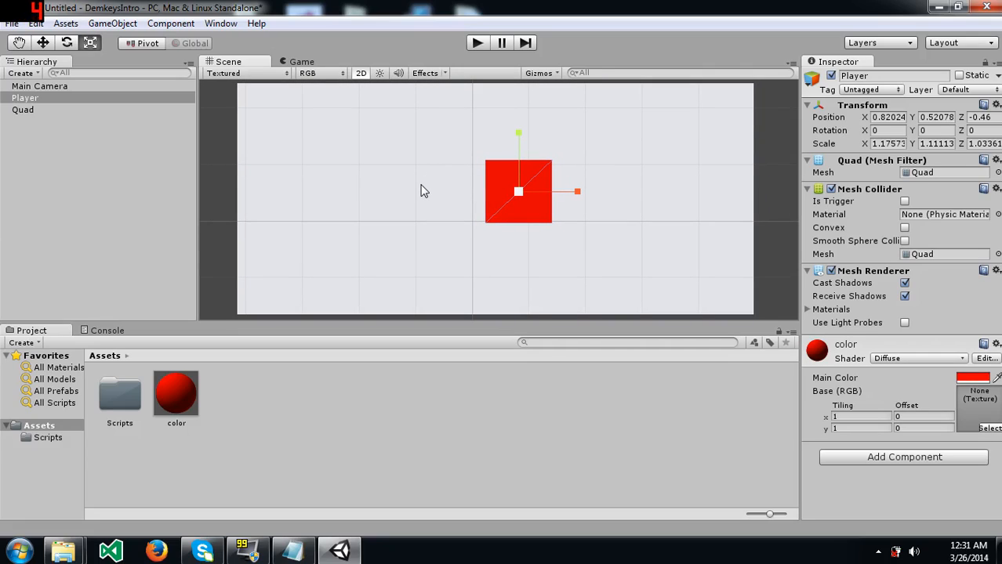